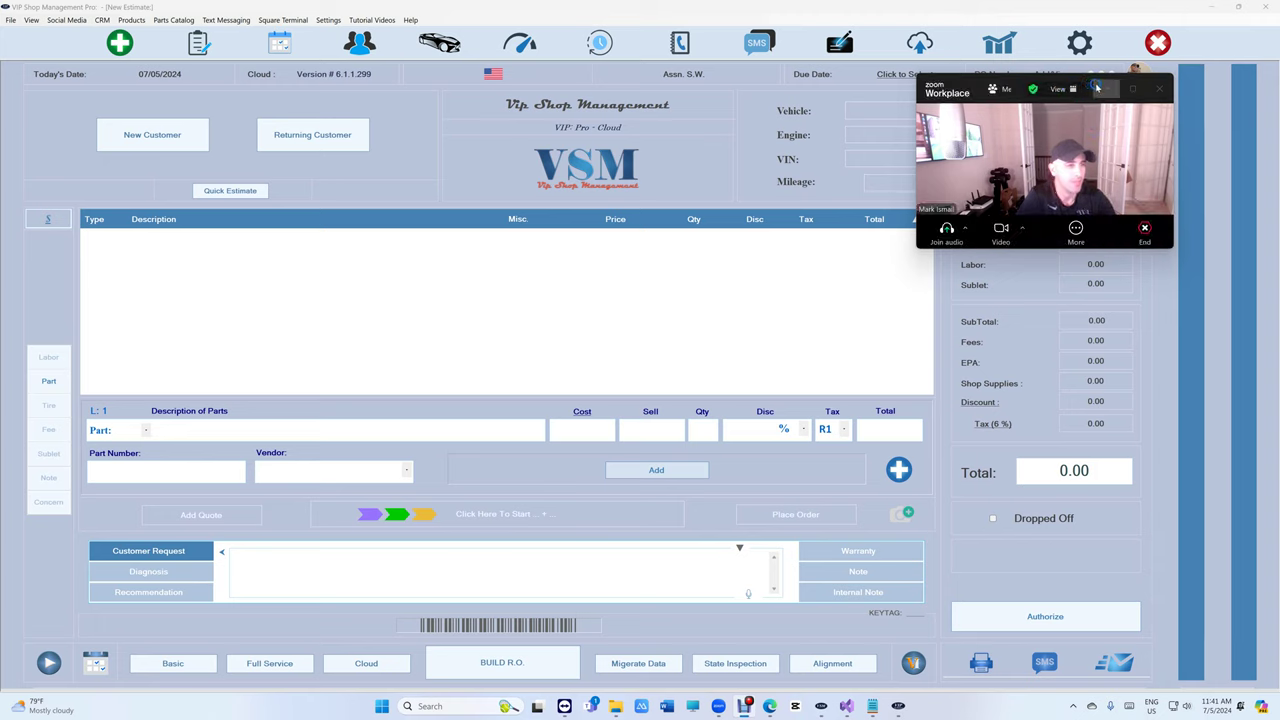
# Look up the returning customer by name and open their list of six vehicles.
pyautogui.click(1097, 88)
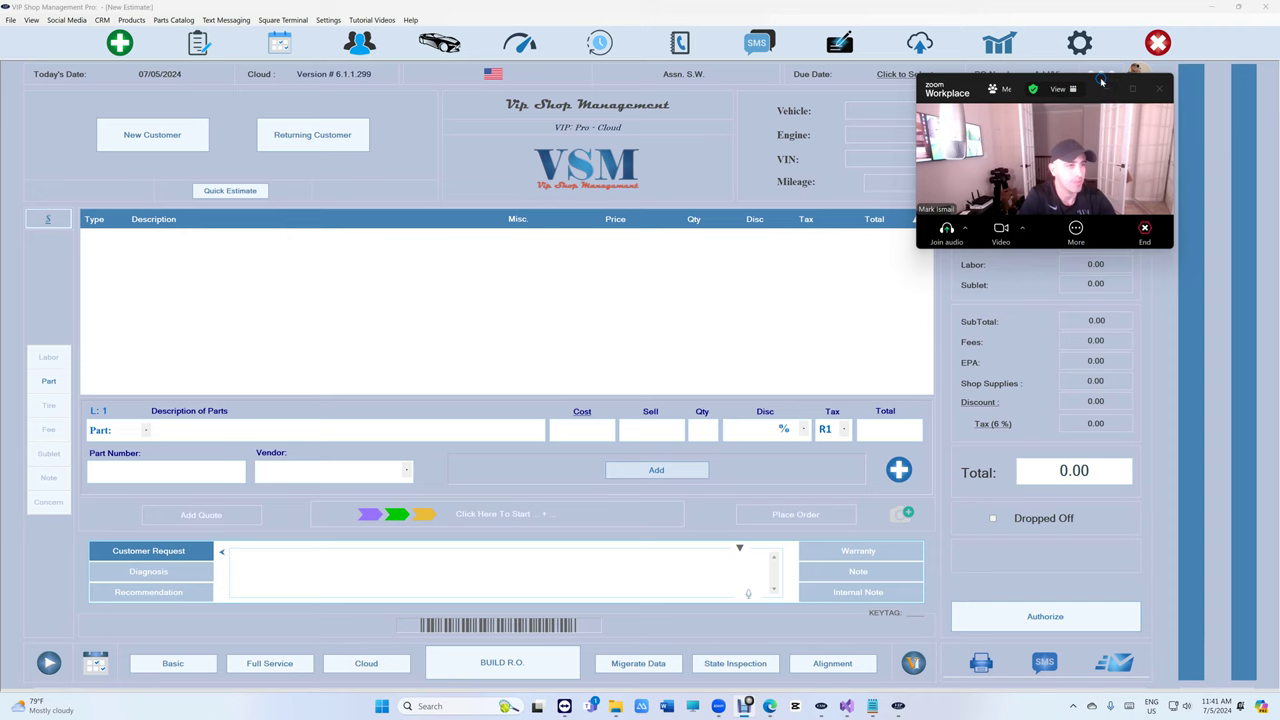
pyautogui.click(365, 138)
pyautogui.write('mark is')
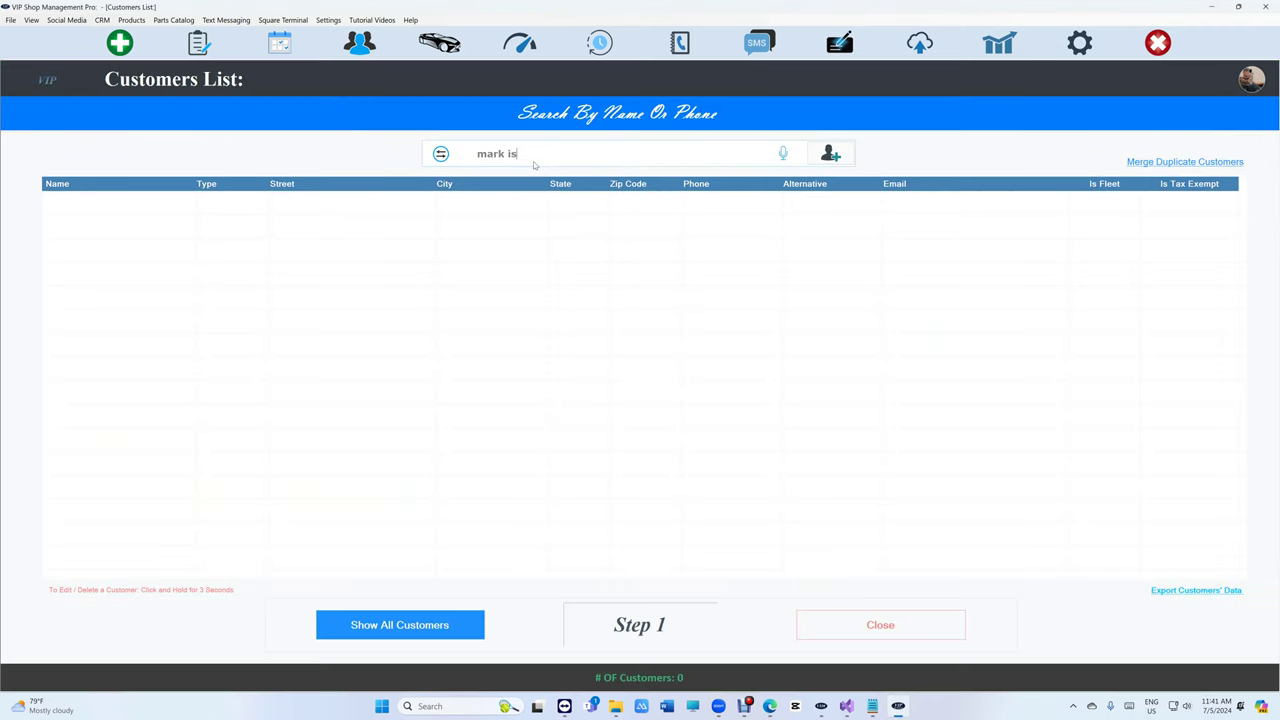
pyautogui.click(485, 204)
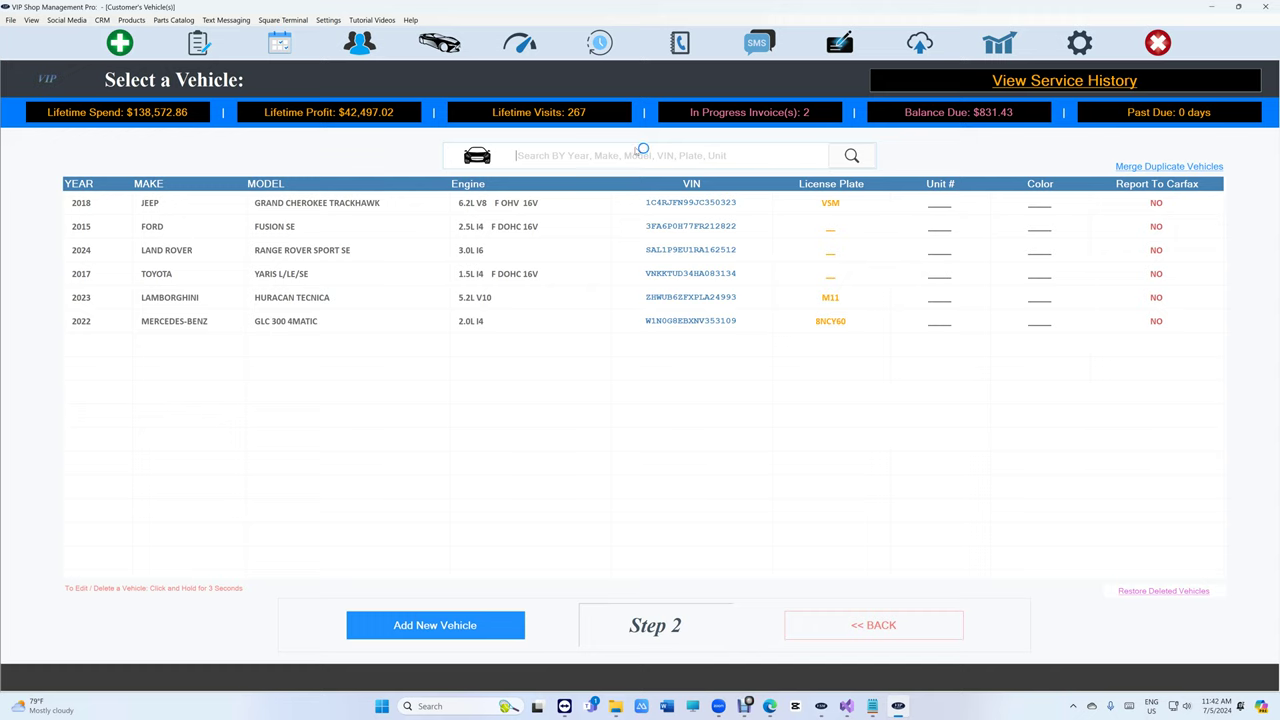
pyautogui.click(880, 625)
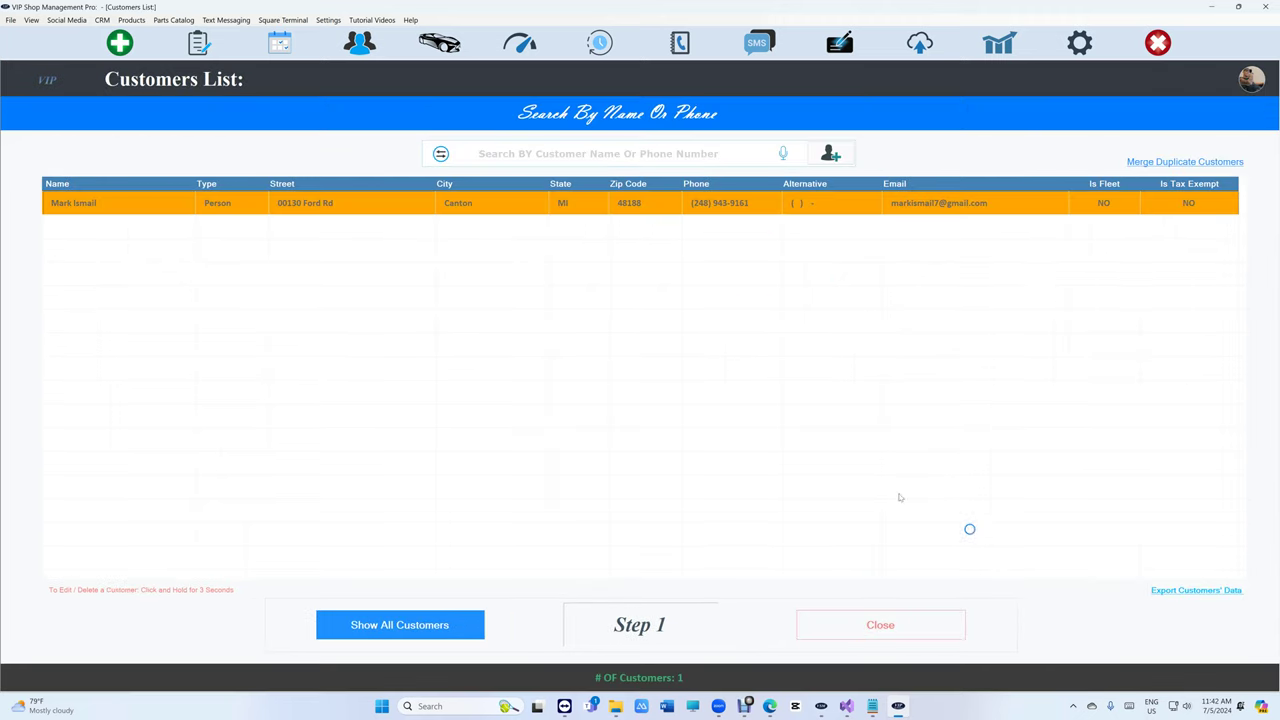
pyautogui.click(477, 205)
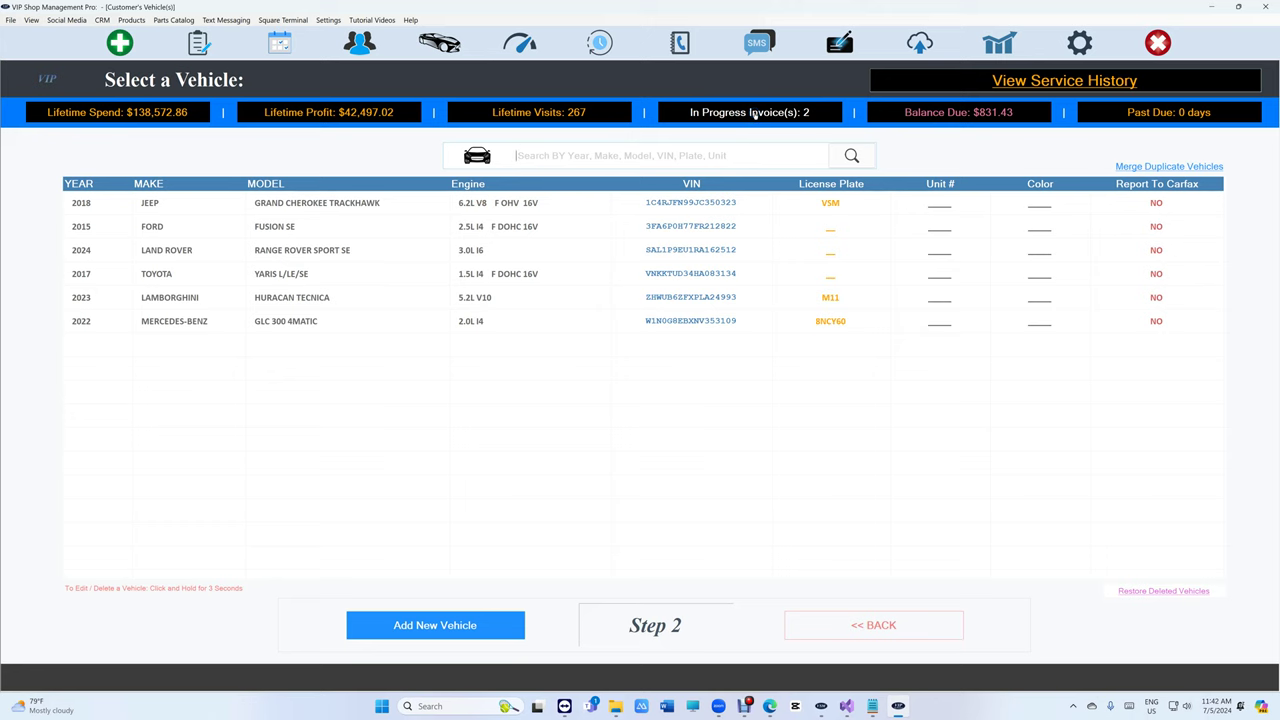
# Open the customer's partially paid 2024 Land Rover Range Rover Sport invoice, then start a blank estimate.
pyautogui.click(755, 113)
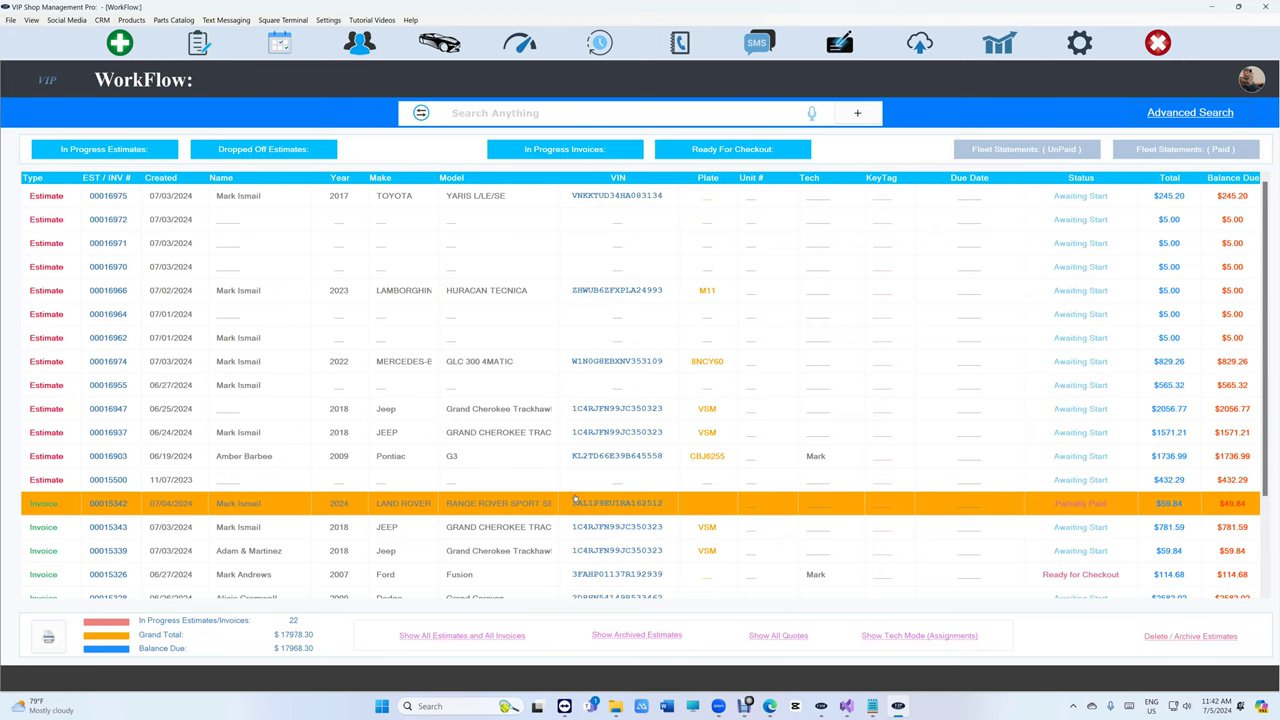
pyautogui.doubleClick(486, 500)
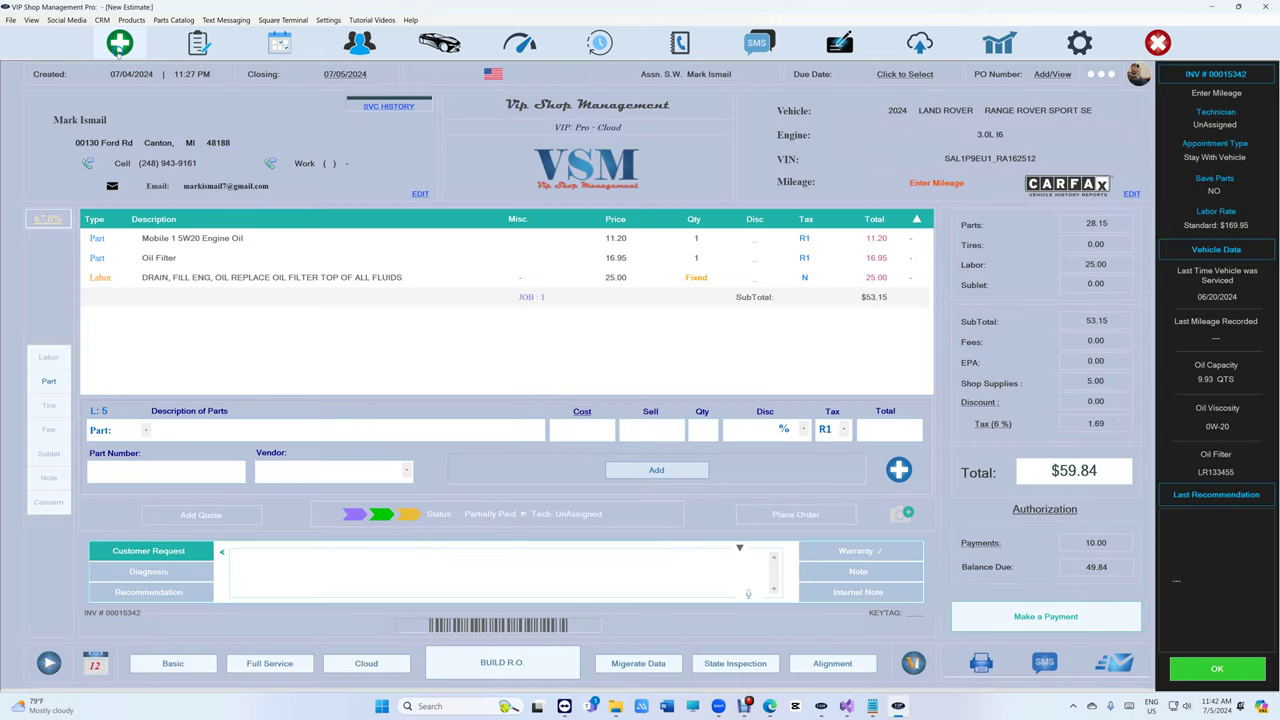
pyautogui.click(119, 44)
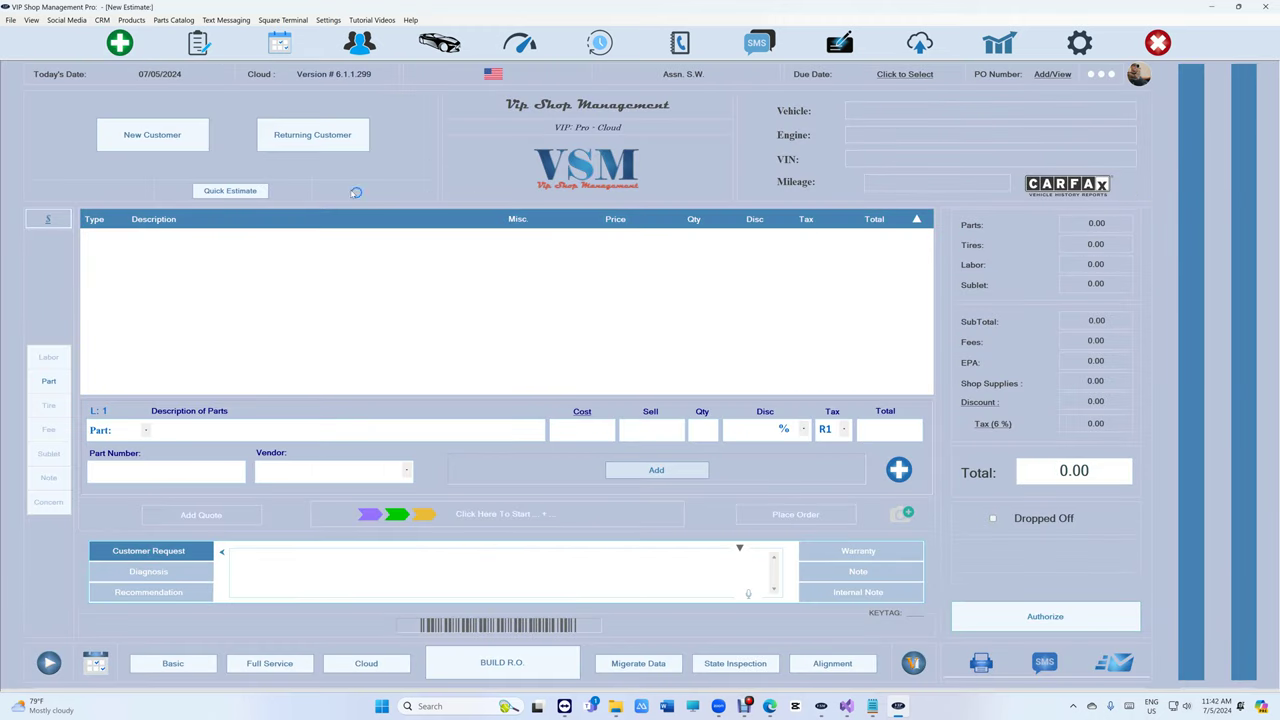
# Find the 'all fl' fleet customer and review its in-progress invoice statement.
pyautogui.click(343, 136)
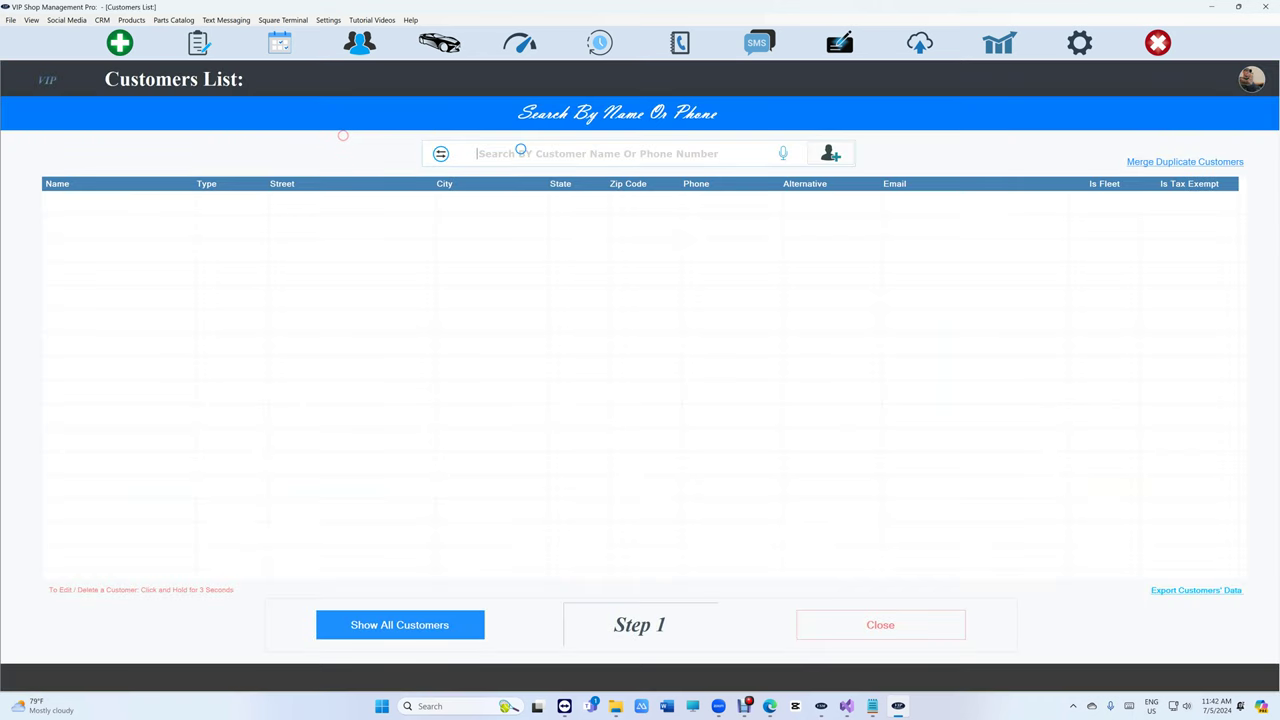
pyautogui.write('all fl')
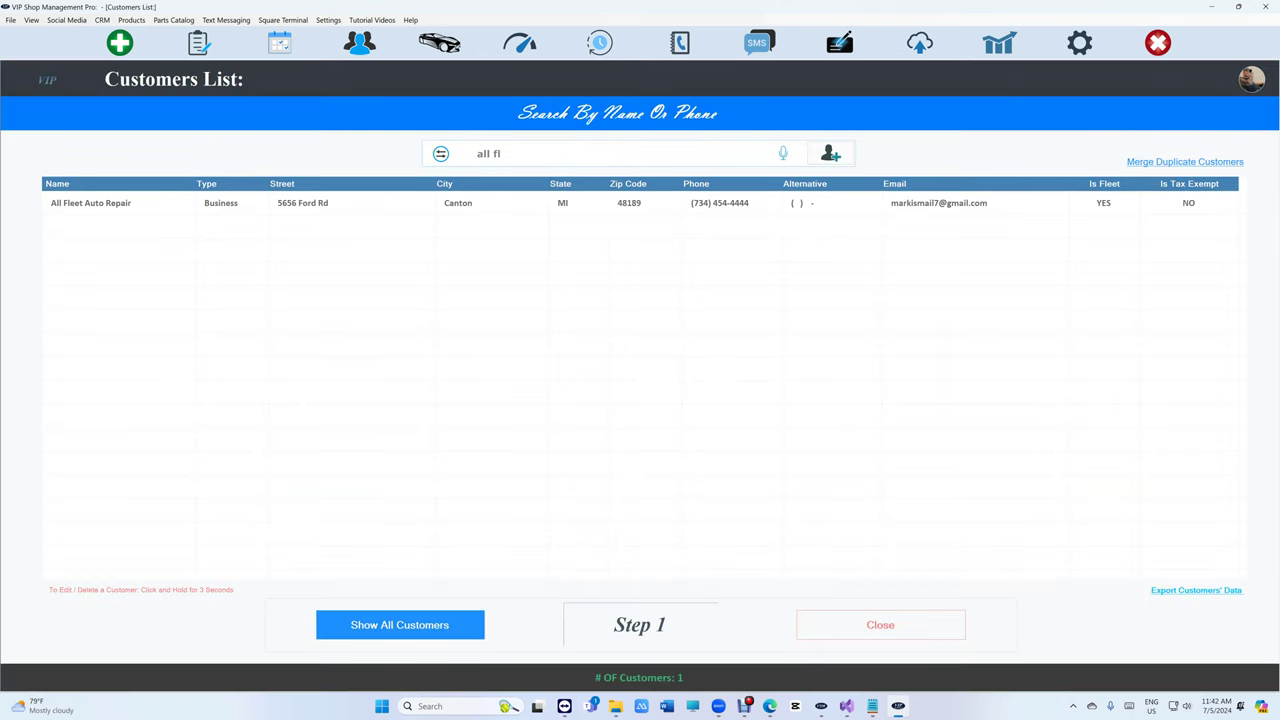
pyautogui.click(558, 202)
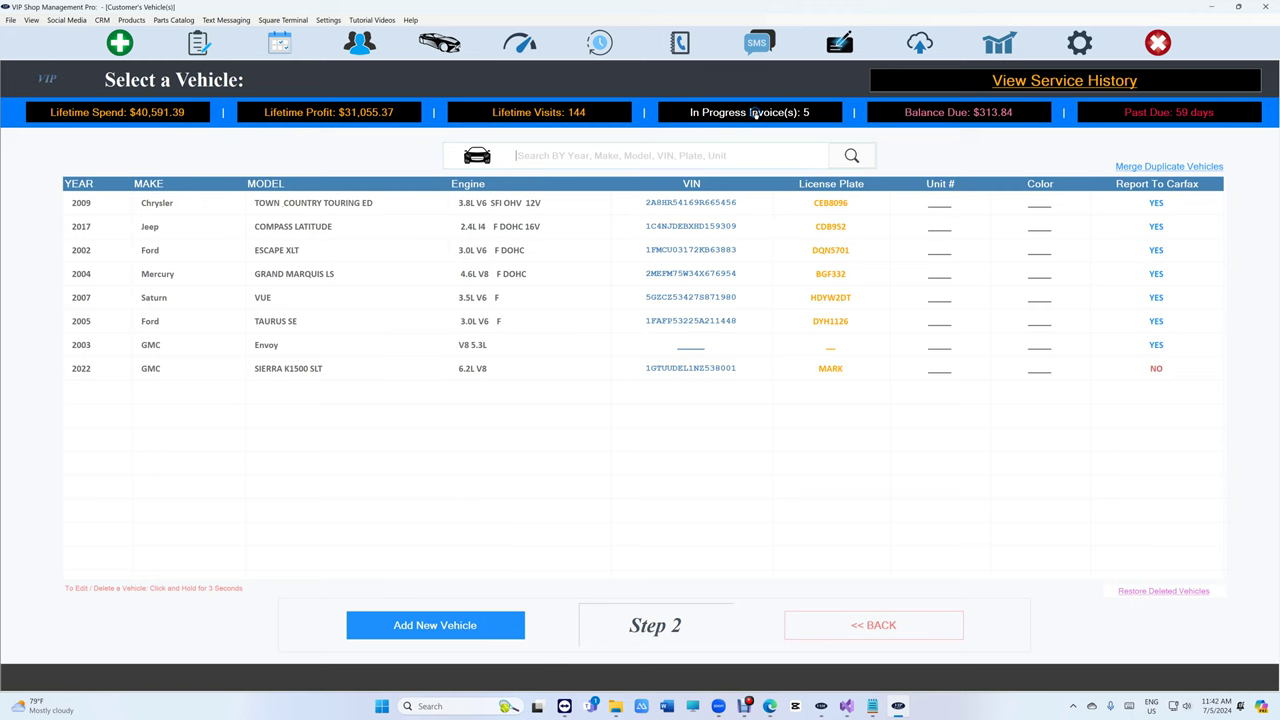
pyautogui.click(756, 114)
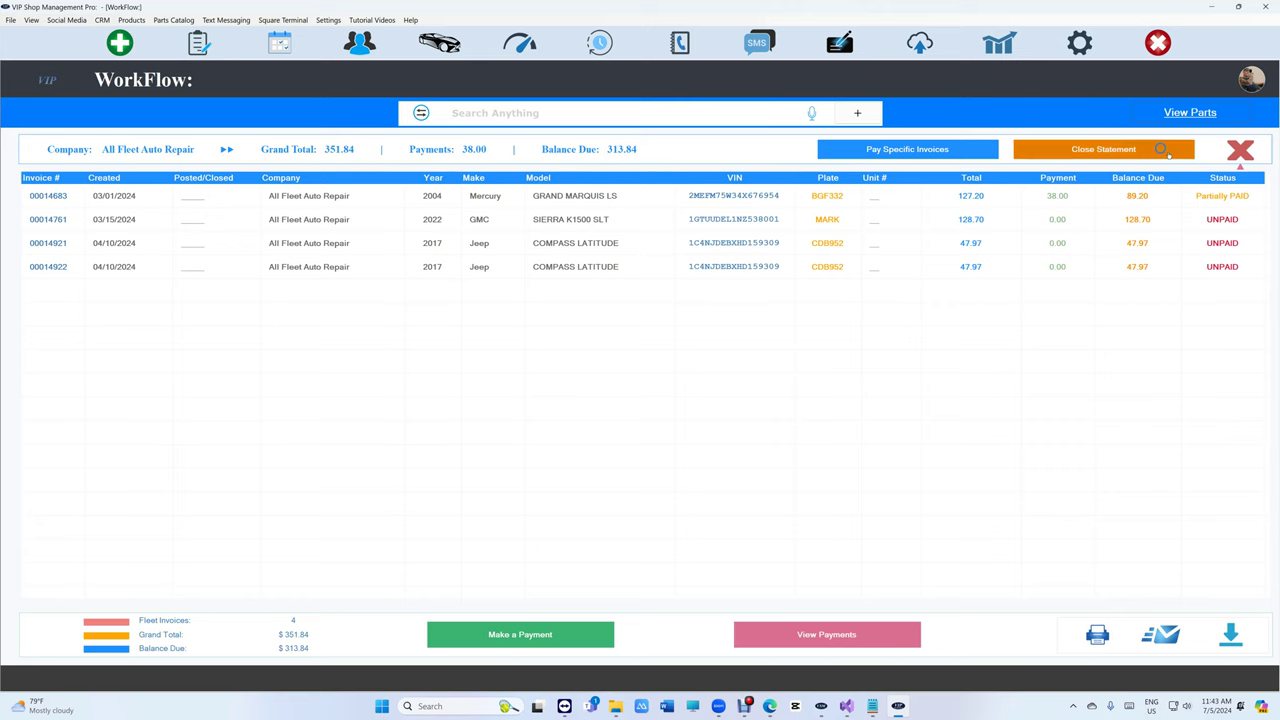
pyautogui.click(1238, 152)
# Check the WorkFlow's In Progress Invoices list, ending on a blank new estimate.
pyautogui.click(126, 50)
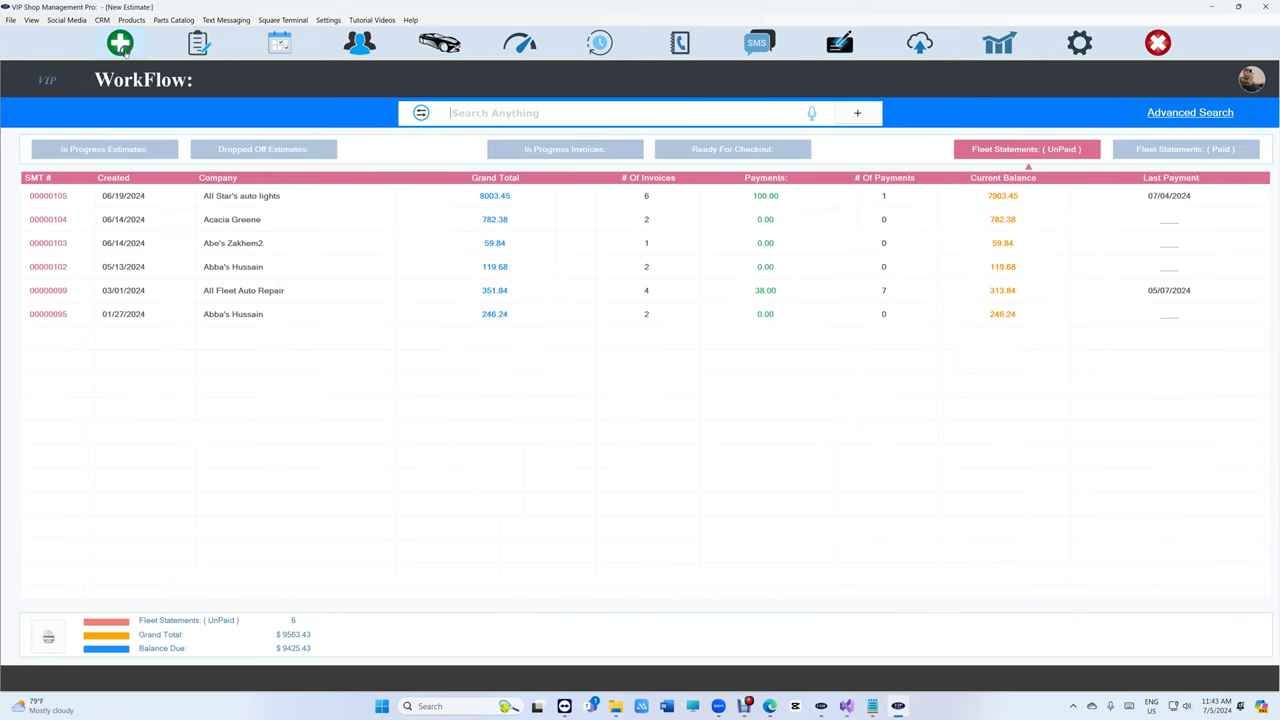
pyautogui.click(200, 44)
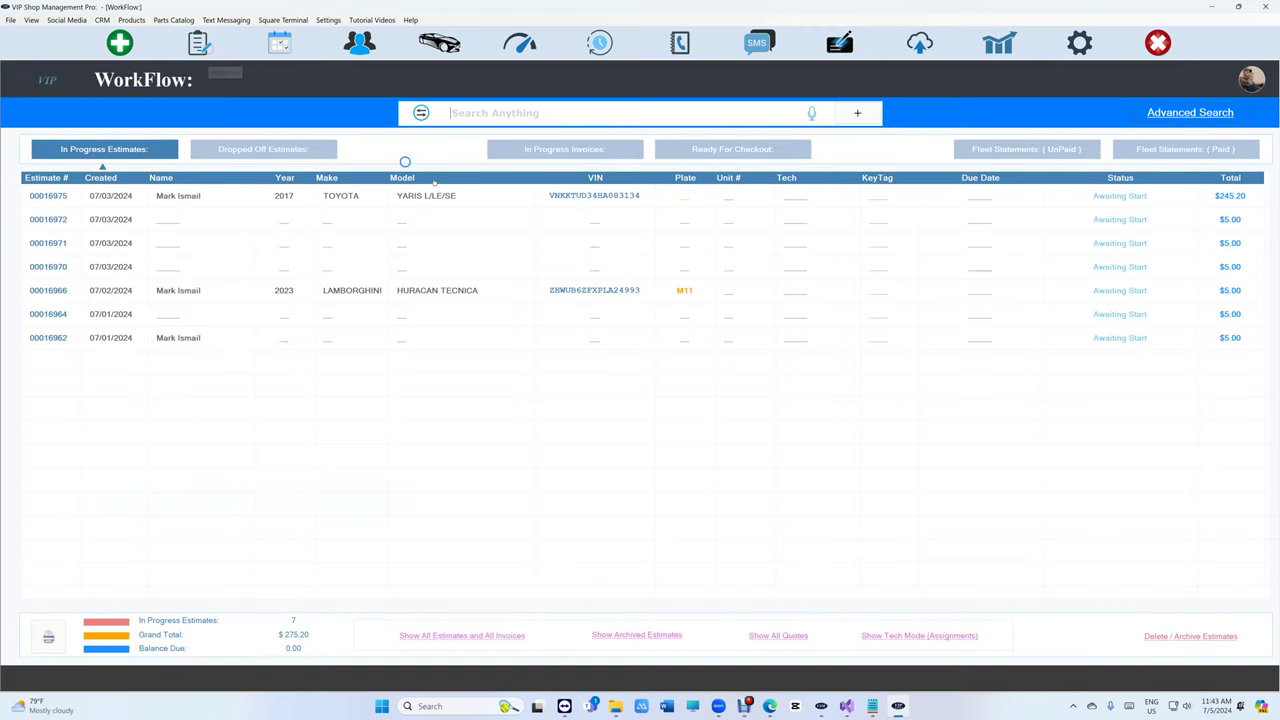
pyautogui.click(563, 150)
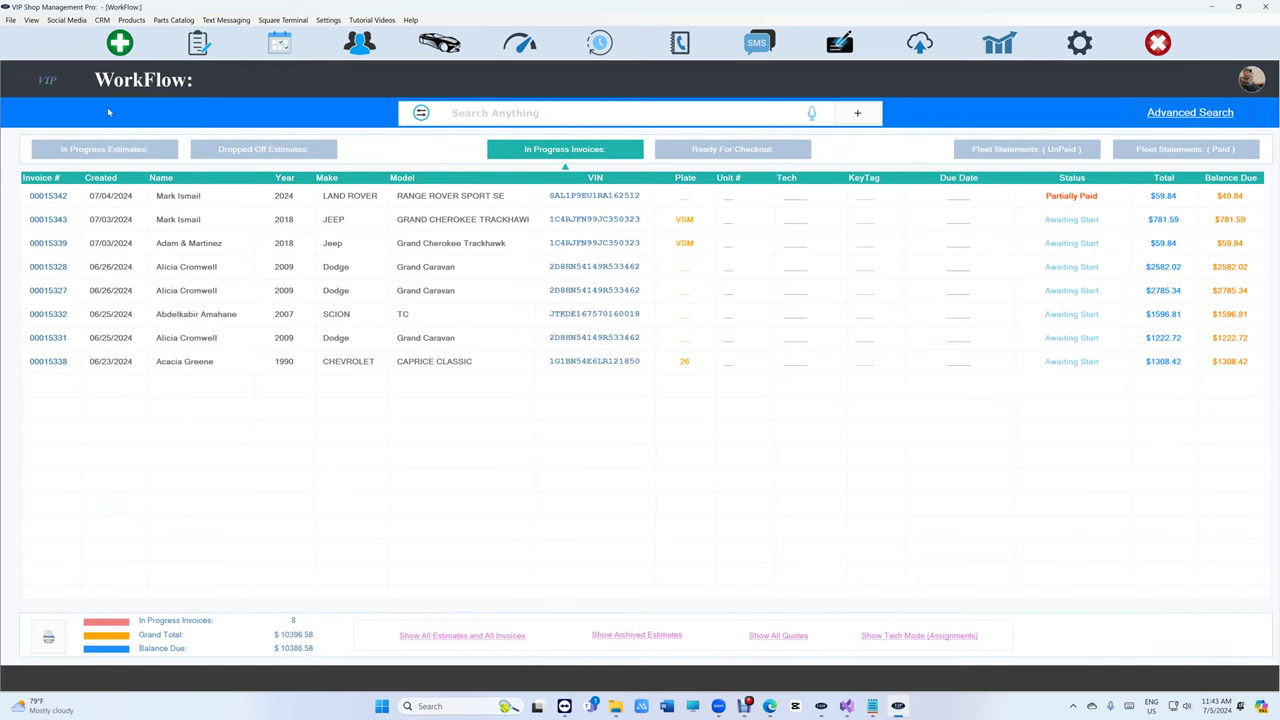
pyautogui.click(119, 42)
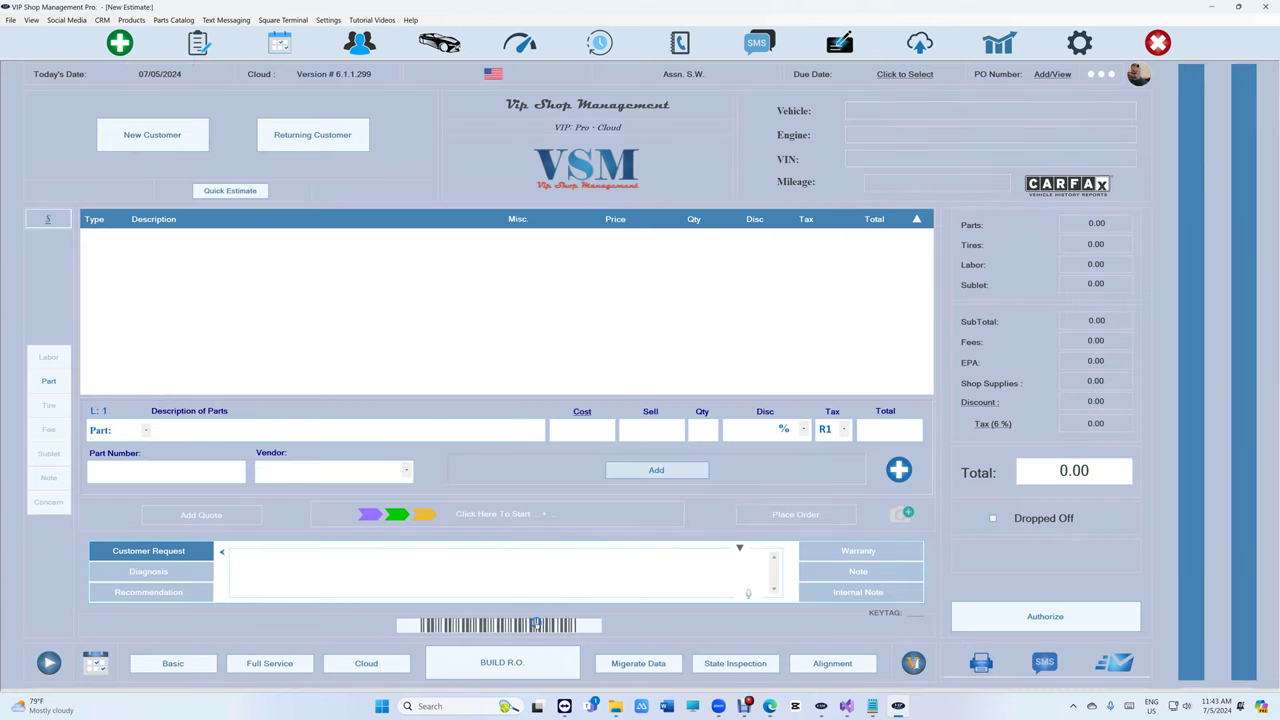
# Look up invoice 15343 by number and open the Jeep Grand Cherokee Trackhawk invoice from WorkFlow.
pyautogui.click(536, 624)
pyautogui.write('15343')
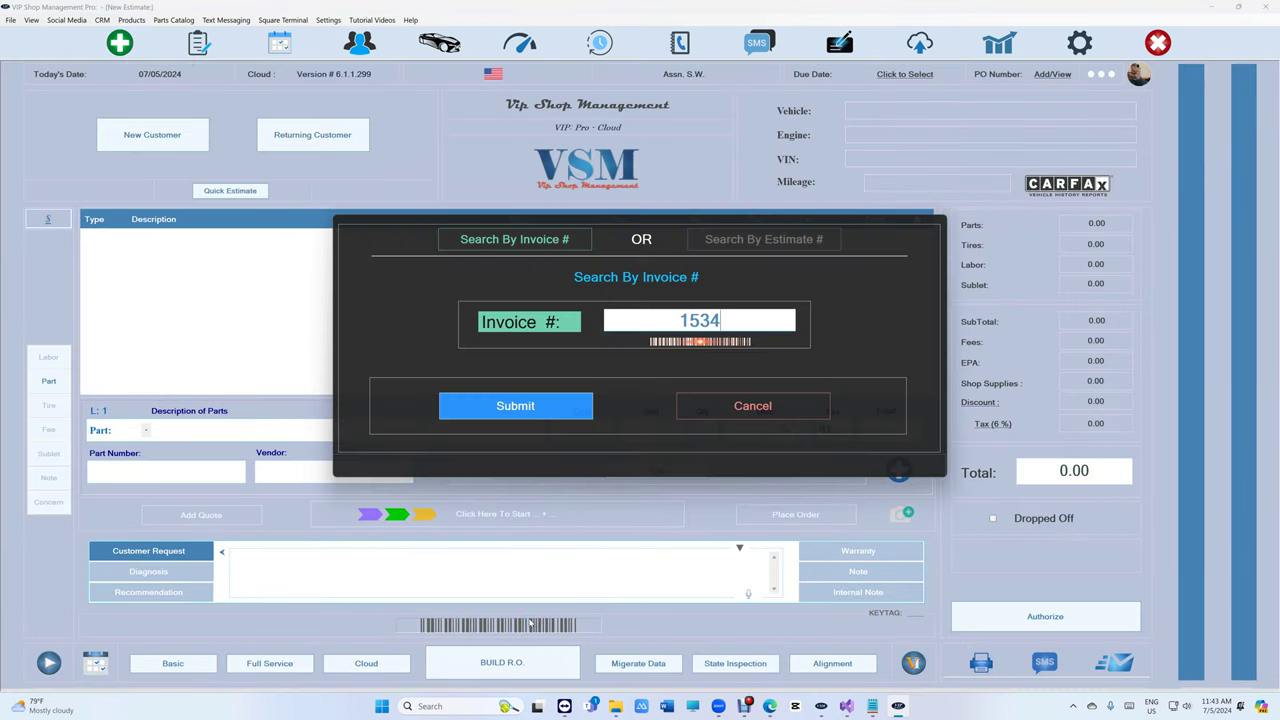
pyautogui.click(554, 405)
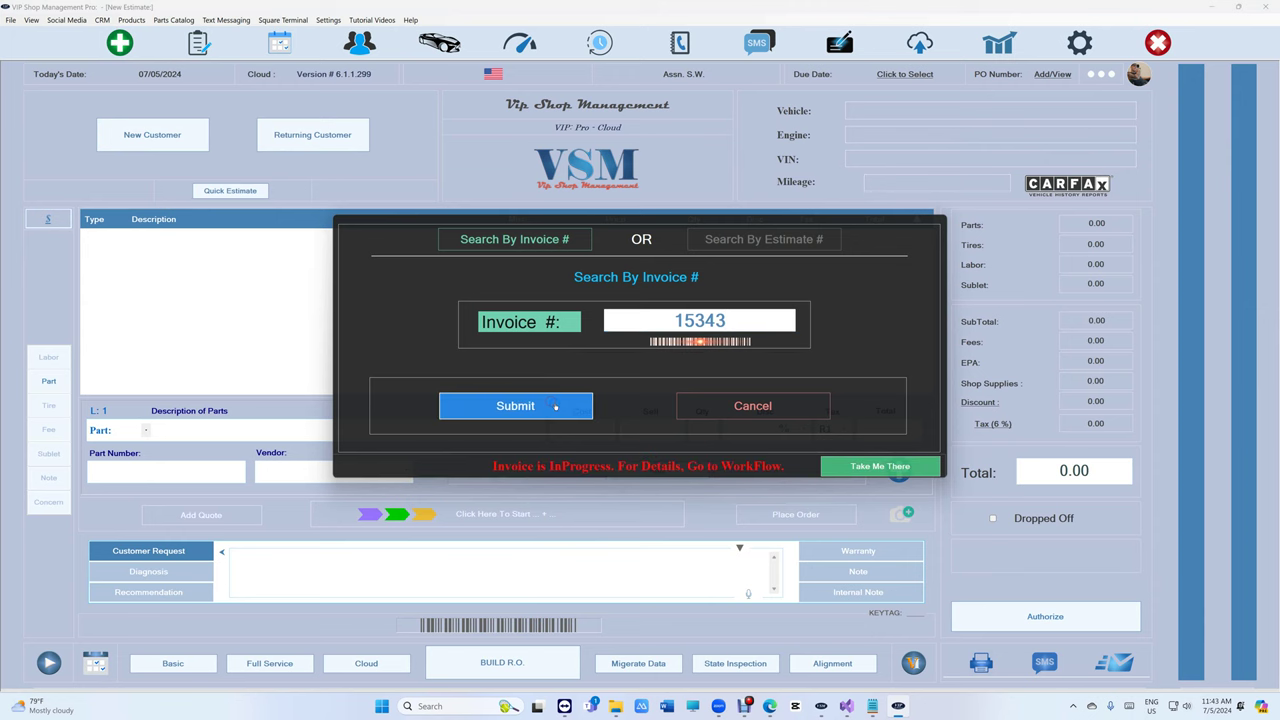
pyautogui.click(857, 467)
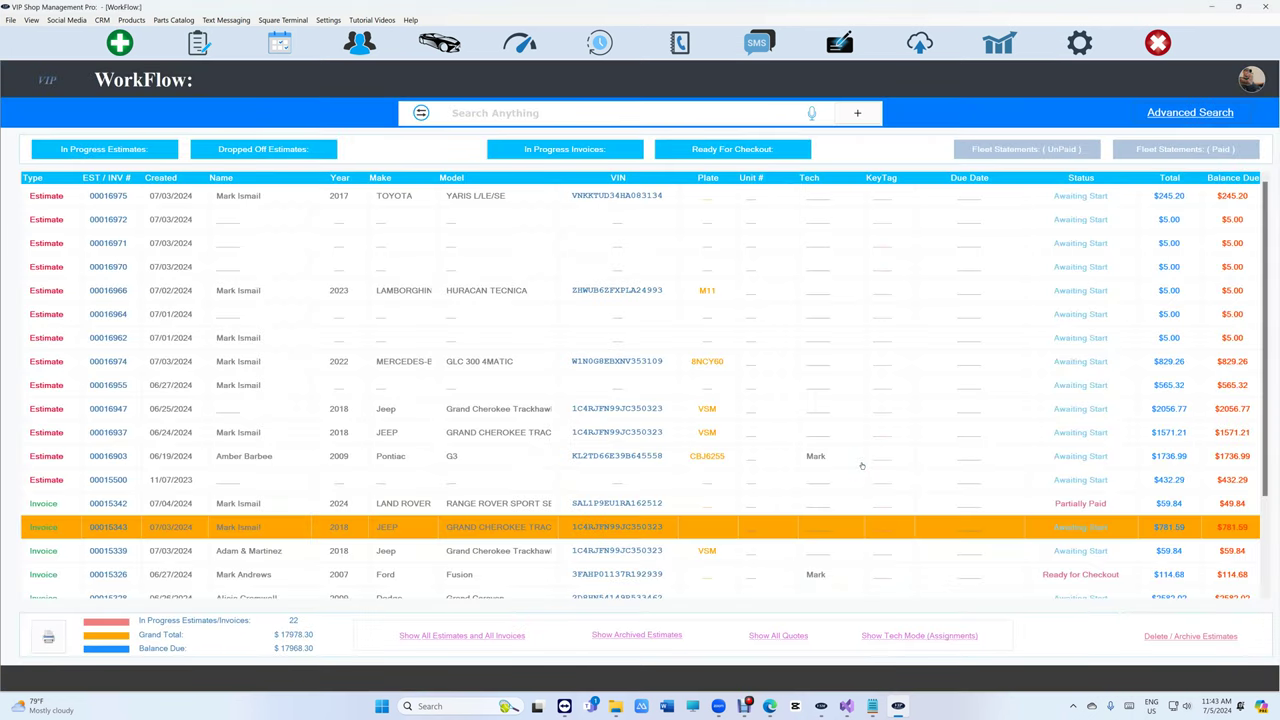
pyautogui.doubleClick(655, 527)
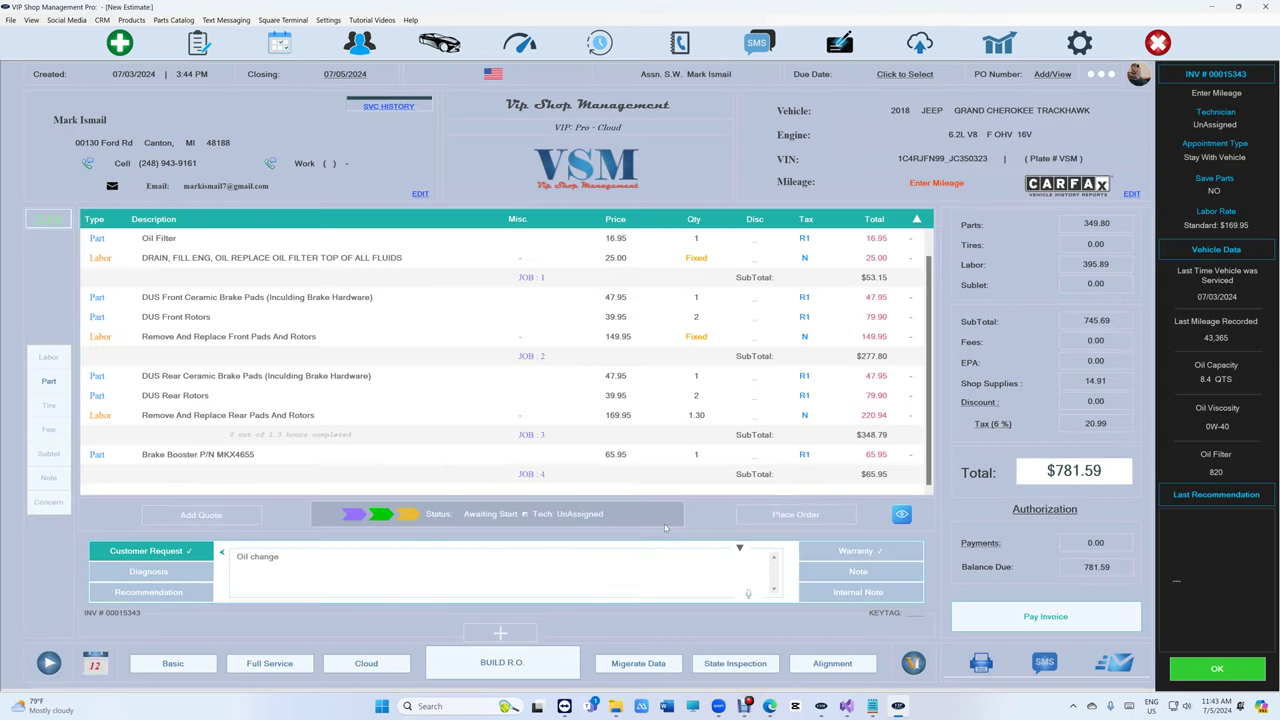
# Close the Trackhawk invoice and check the WorkFlow list of in-progress estimates.
pyautogui.click(198, 44)
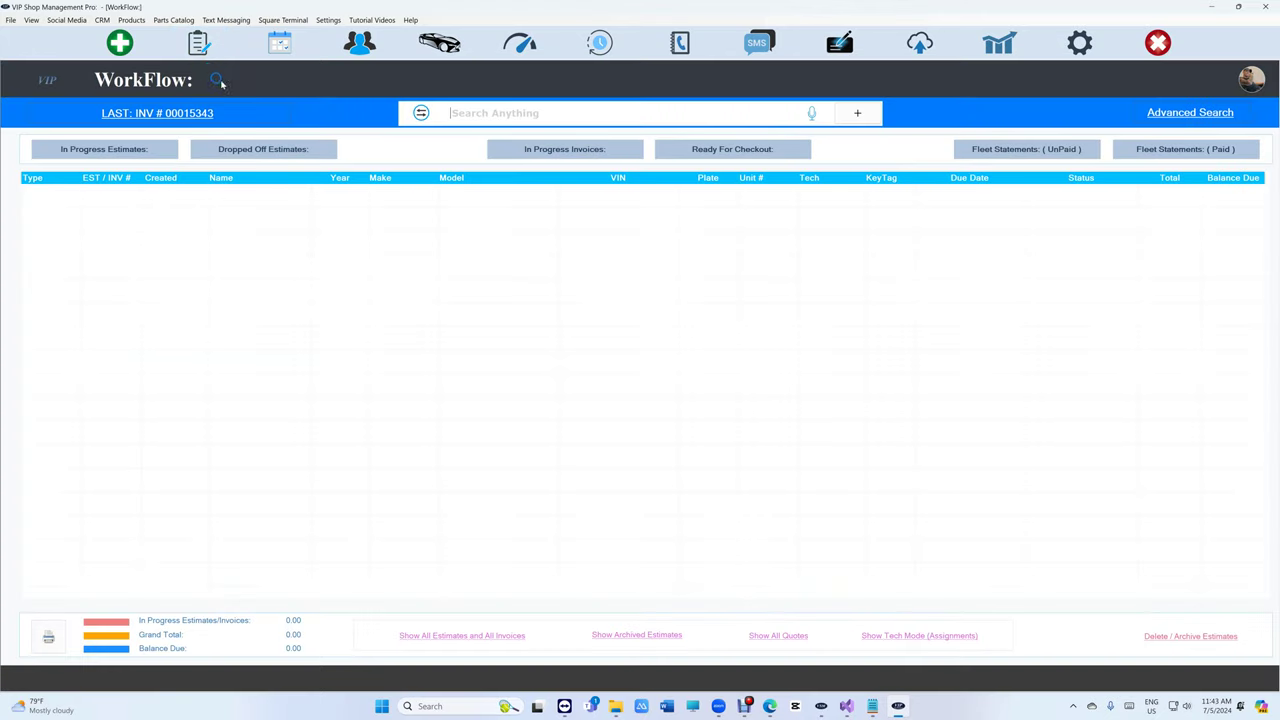
pyautogui.click(121, 44)
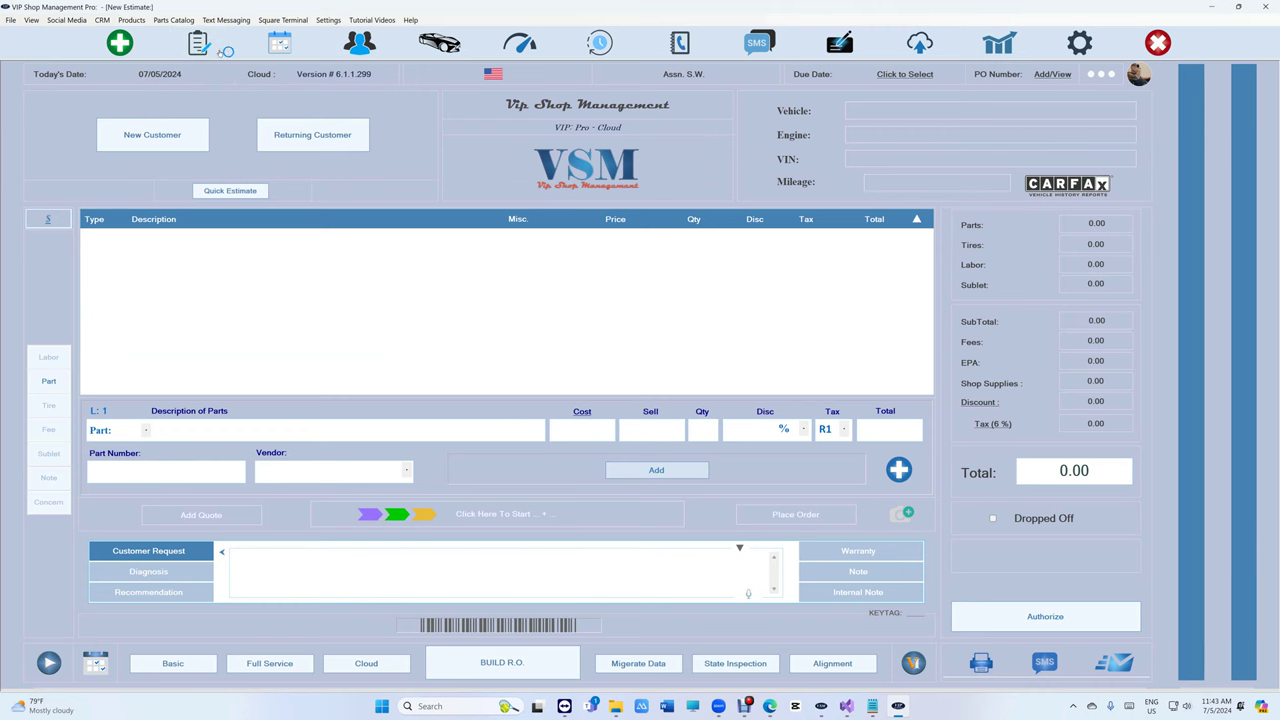
pyautogui.click(206, 48)
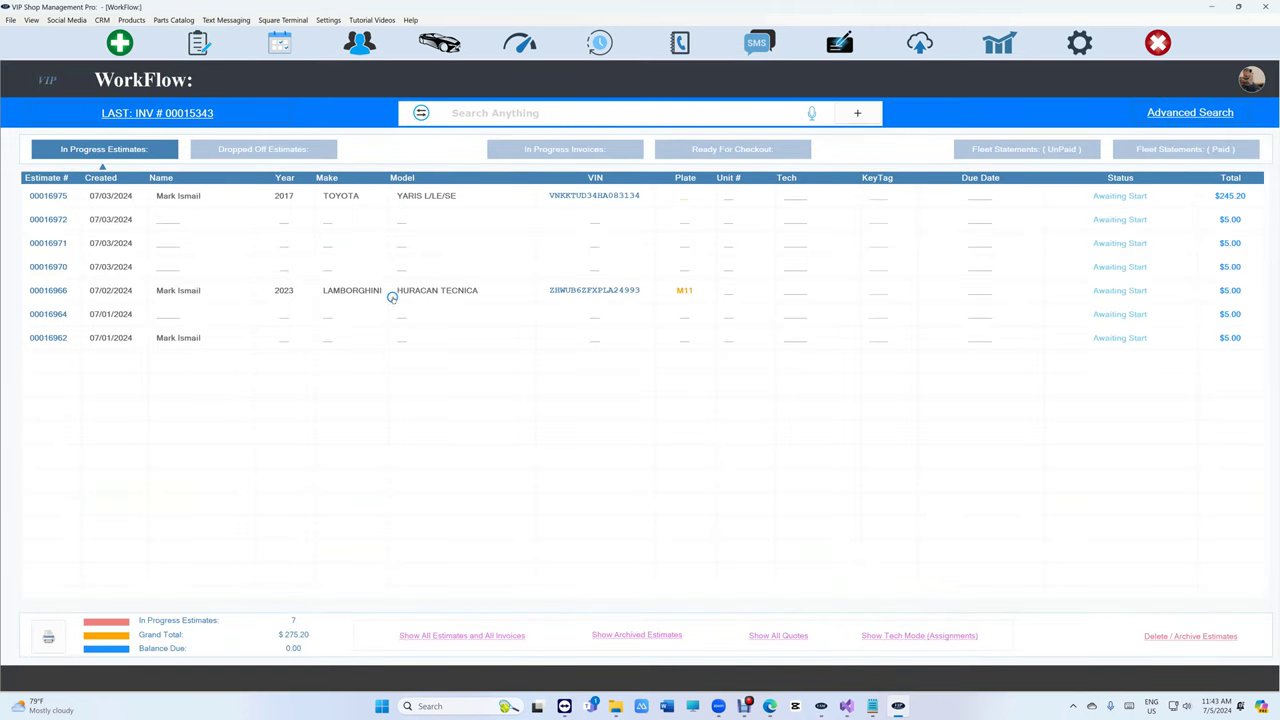
# Start an estimate for the returning customer's 2018 Jeep Grand Cherokee Trackhawk.
pyautogui.click(120, 42)
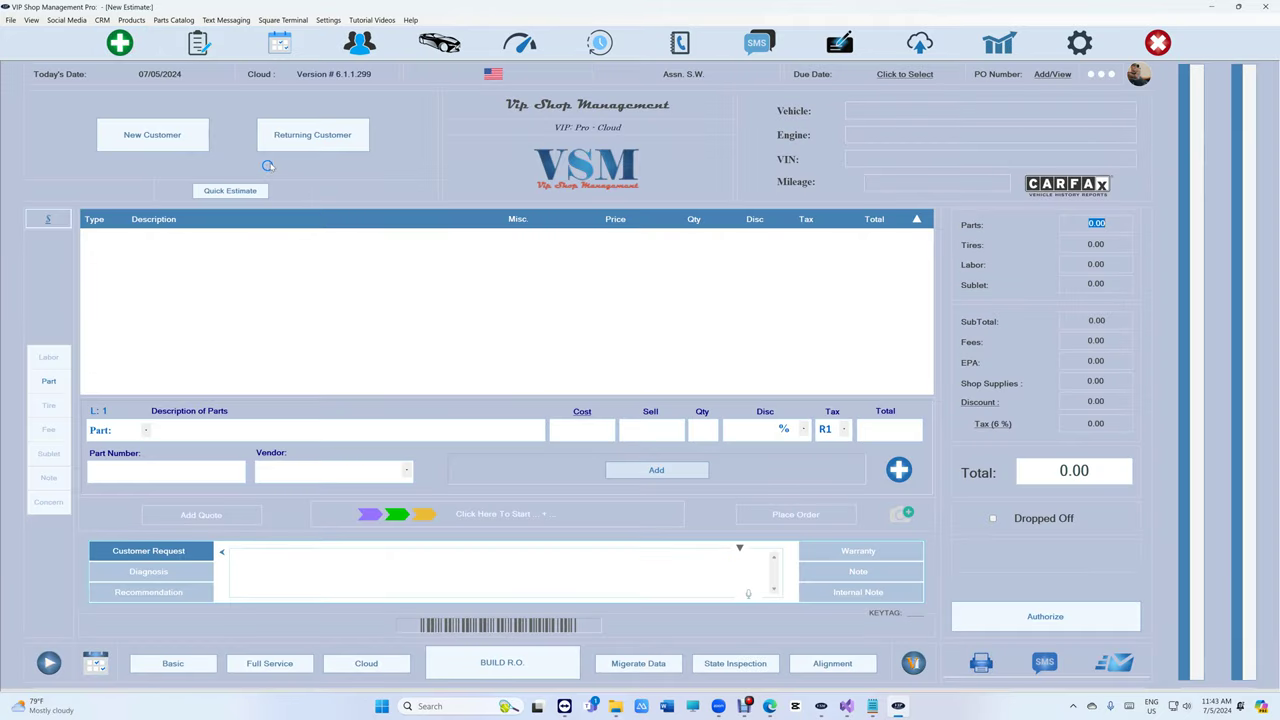
pyautogui.write('mario lov')
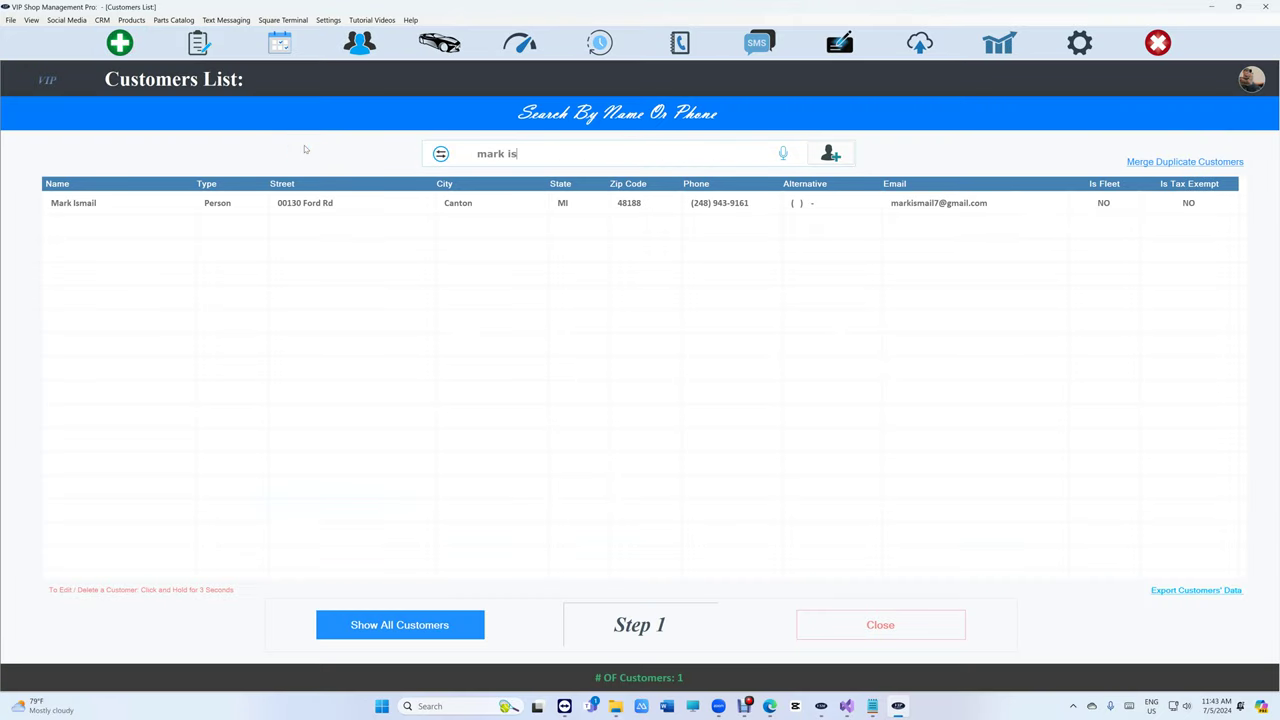
pyautogui.click(356, 207)
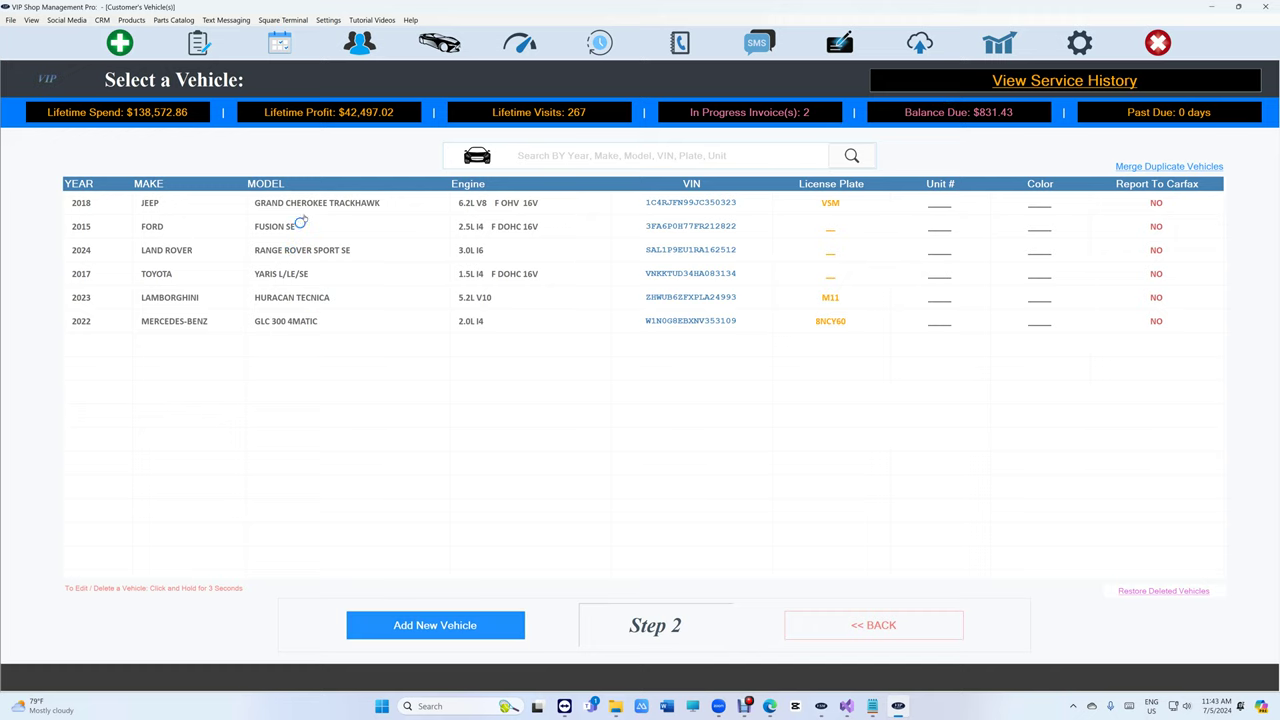
pyautogui.click(316, 201)
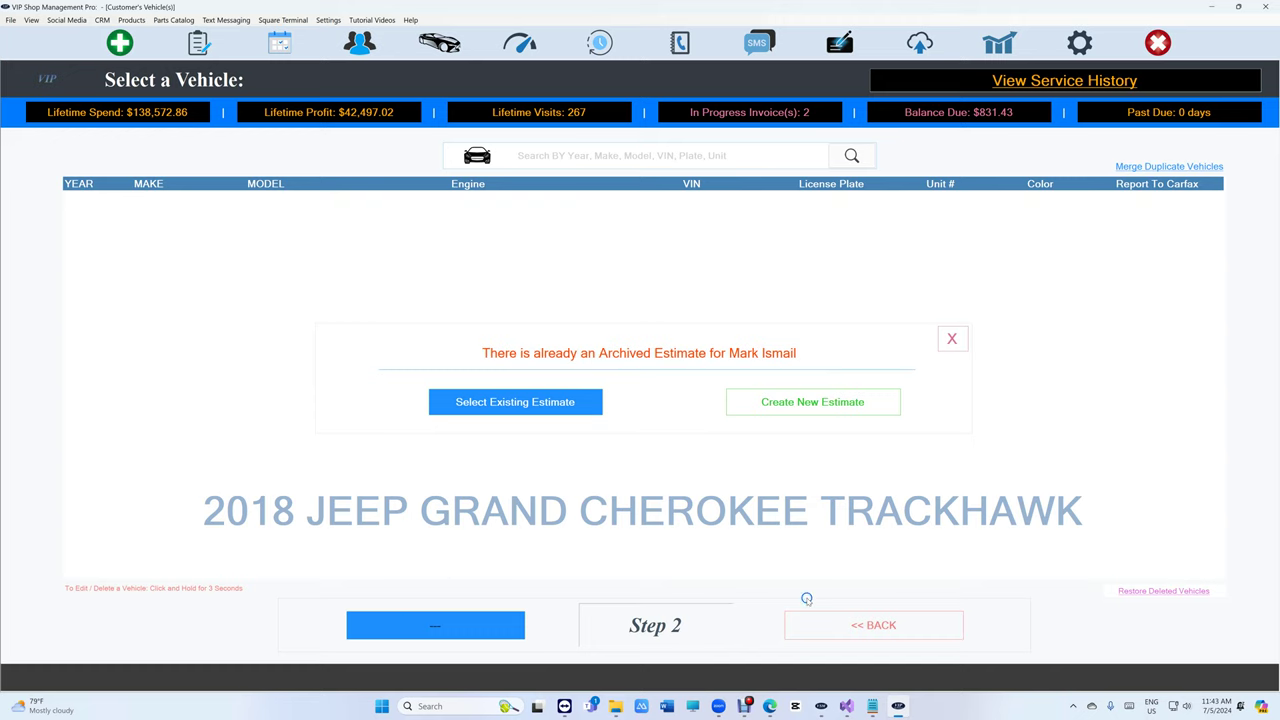
# Convert the Jeep's archived estimate to an in-progress invoice, authorizing $1571.21.
pyautogui.click(493, 404)
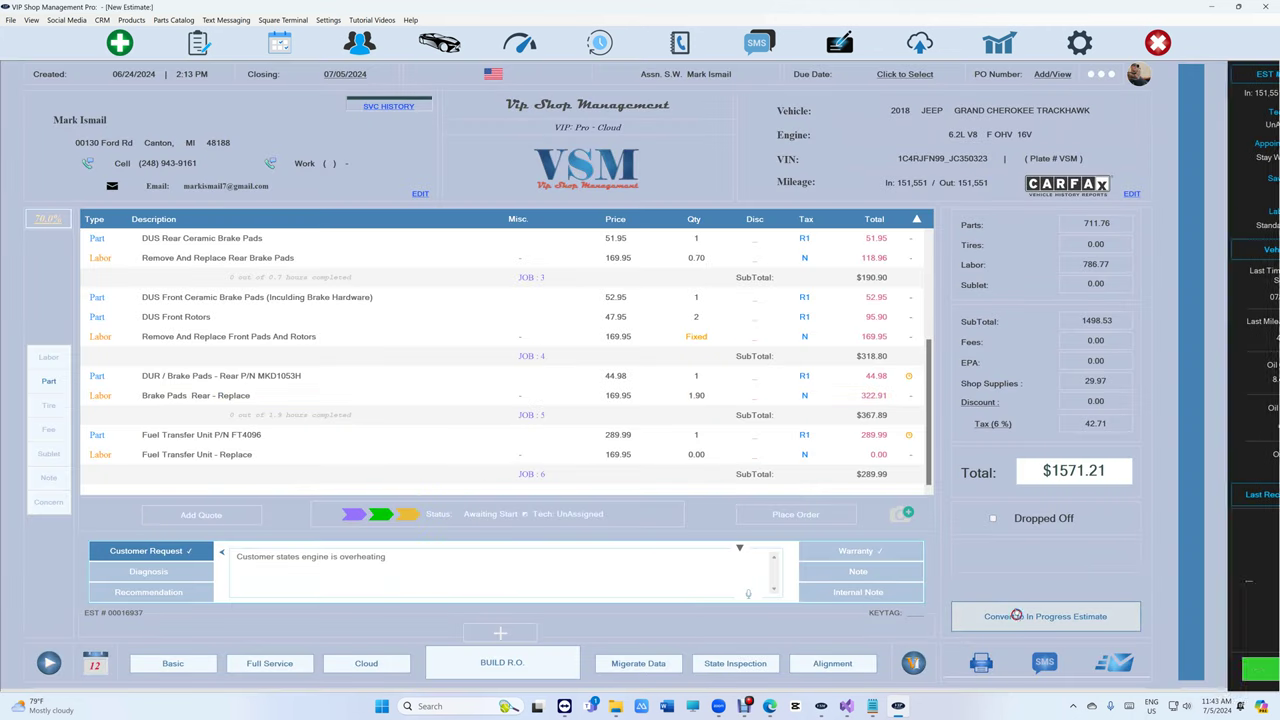
pyautogui.click(1016, 616)
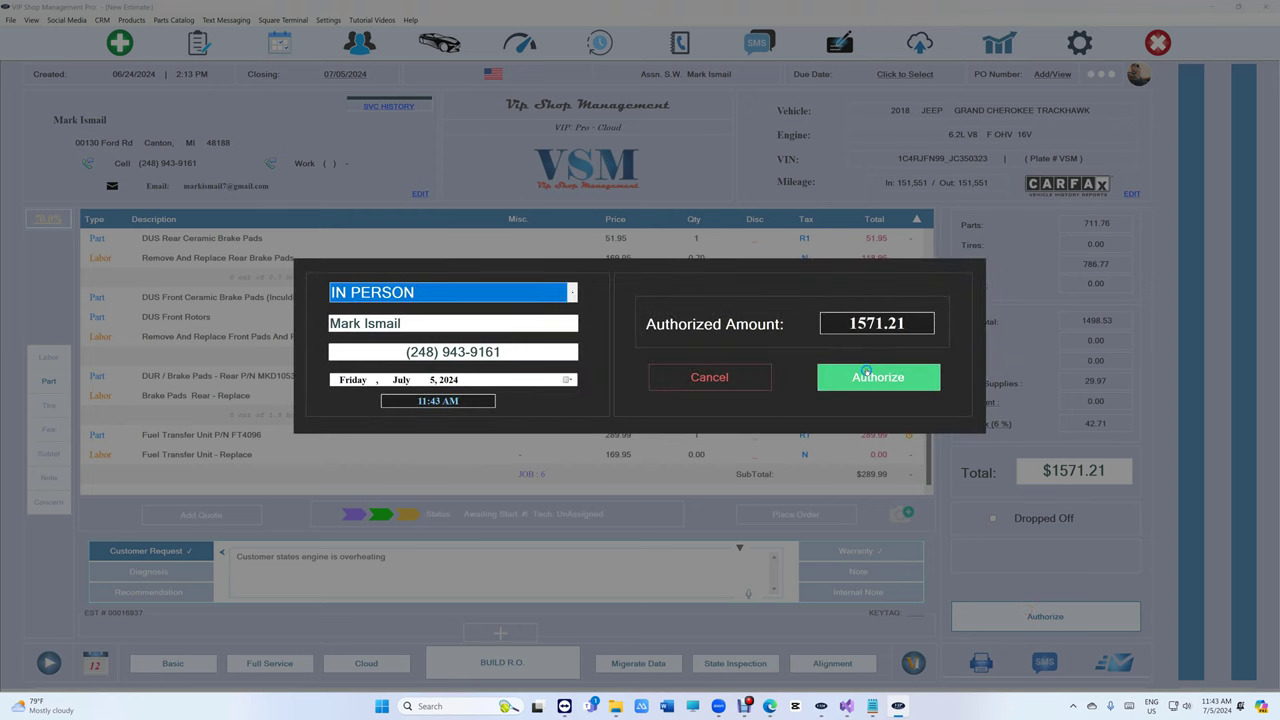
pyautogui.click(868, 376)
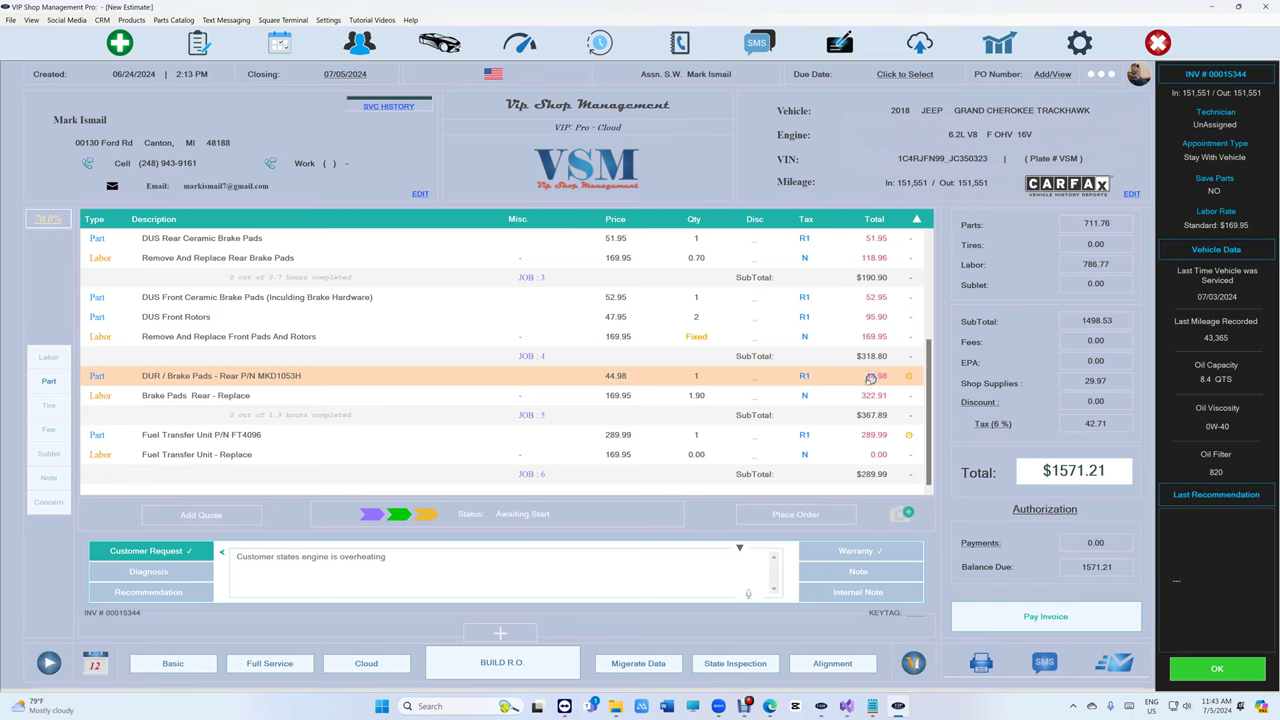
# Reopen the Trackhawk's invoice from the customer's vehicle list, then show the WorkFlow list.
pyautogui.click(90, 122)
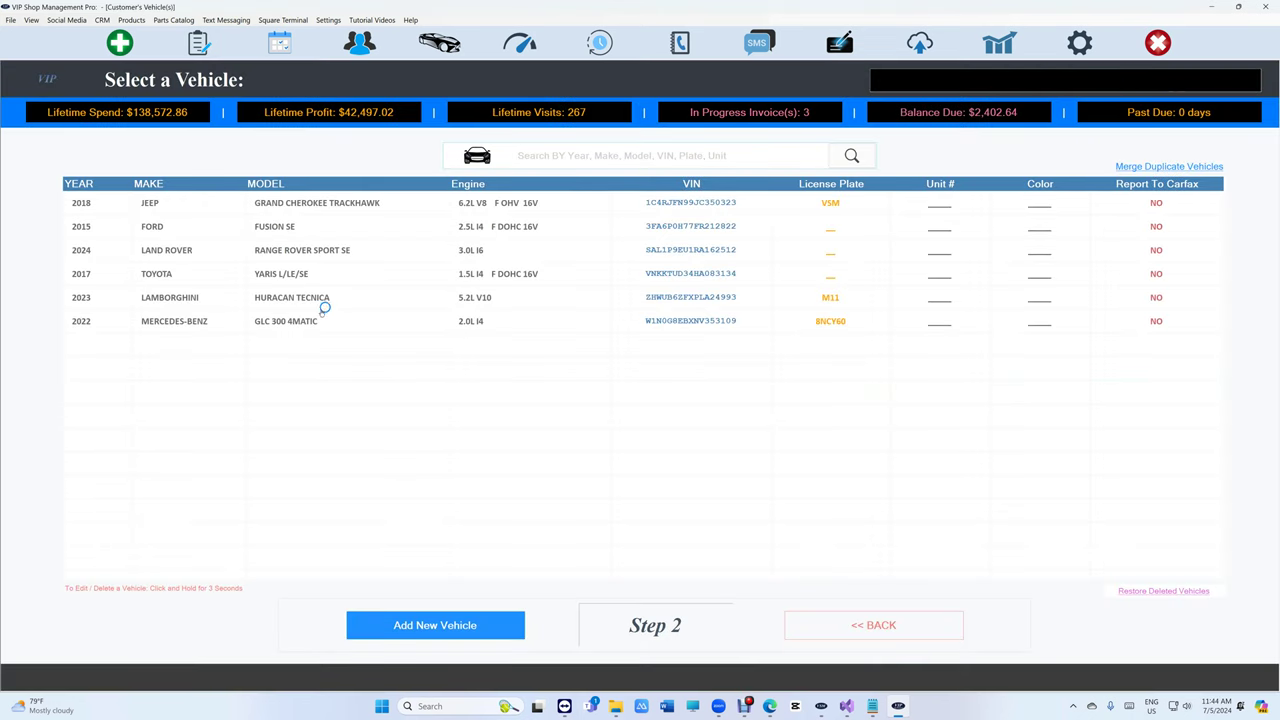
pyautogui.click(340, 204)
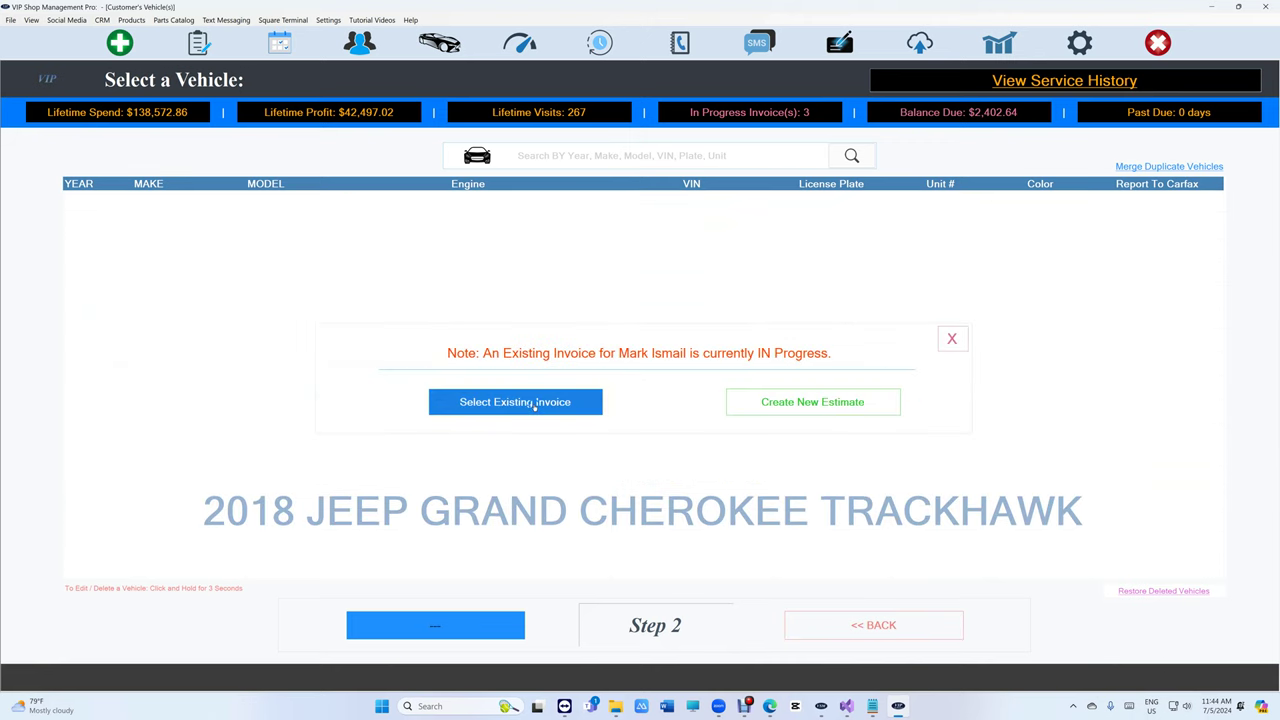
pyautogui.click(534, 403)
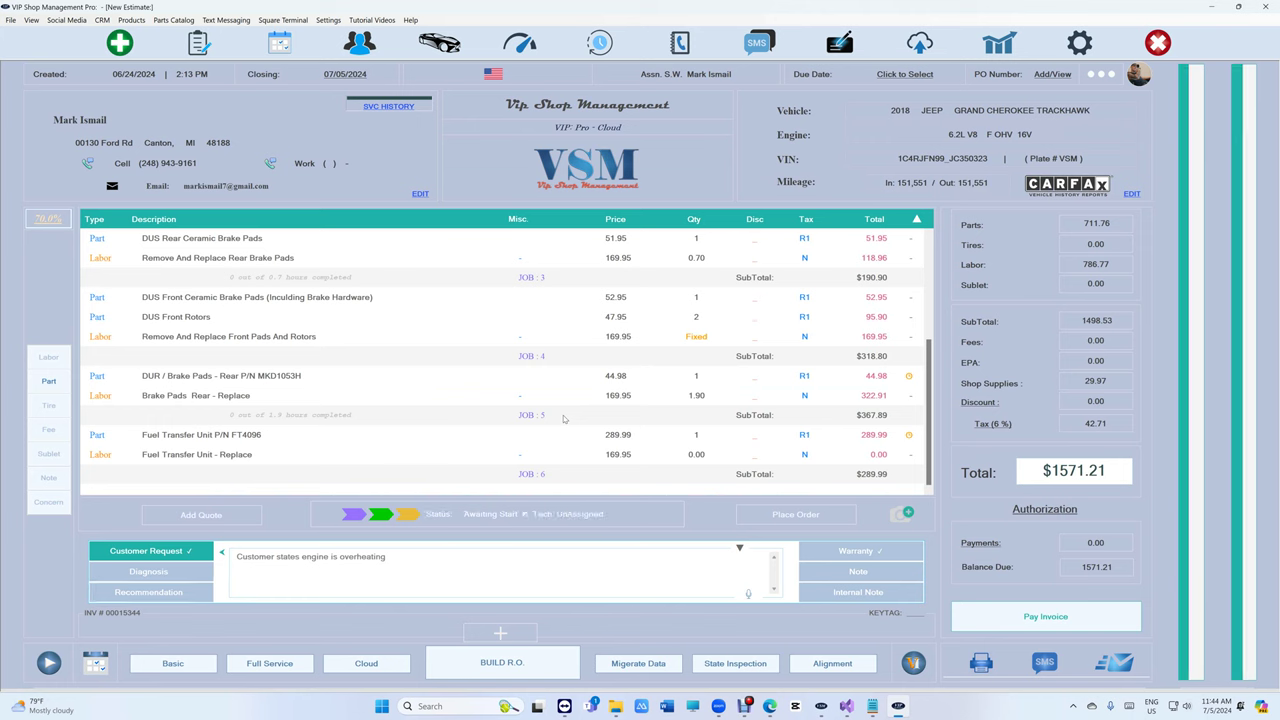
pyautogui.click(199, 43)
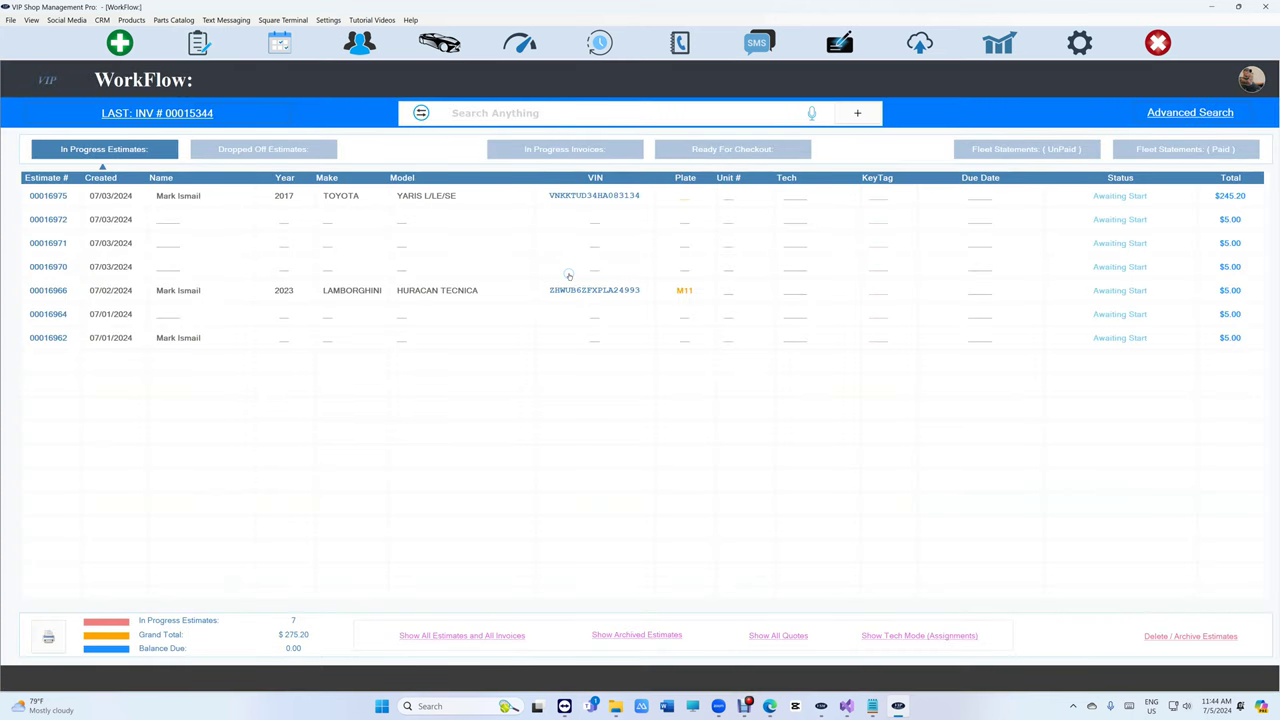
# Open in-progress invoice 00015342 for the 2024 Land Rover and preview its printout with VIN QR code.
pyautogui.click(122, 44)
pyautogui.click(205, 52)
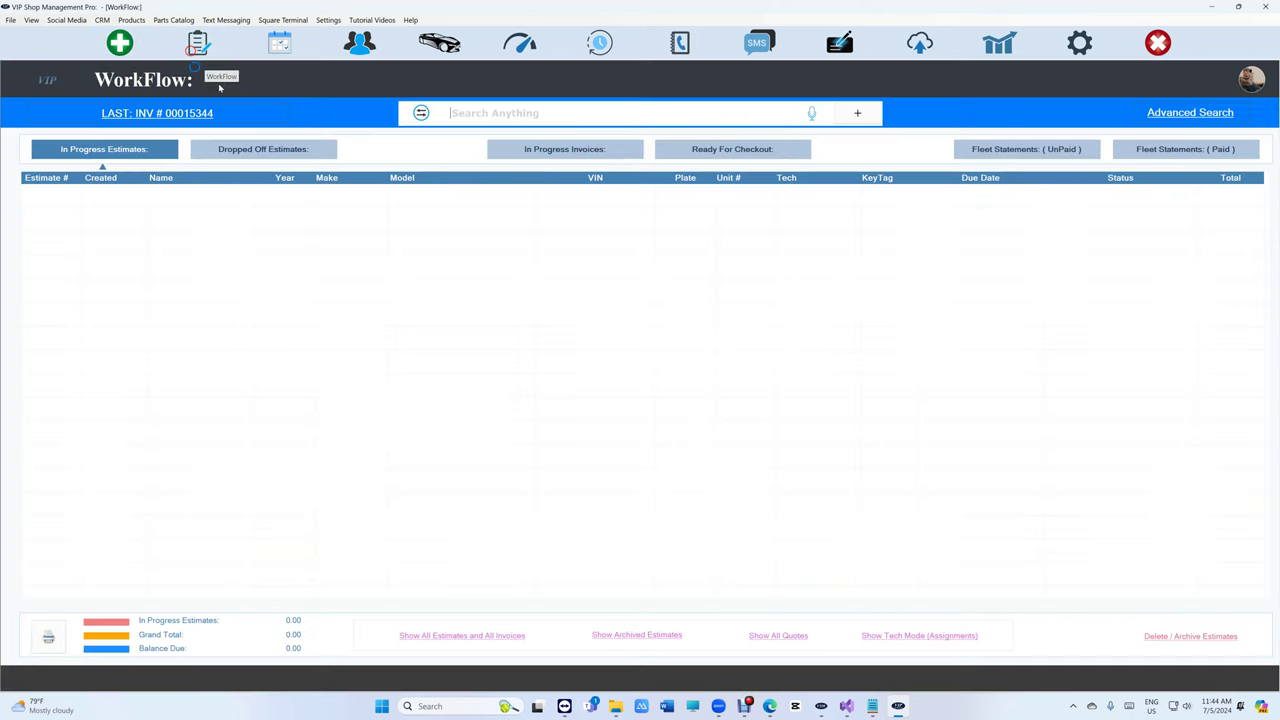
pyautogui.click(525, 152)
pyautogui.click(508, 200)
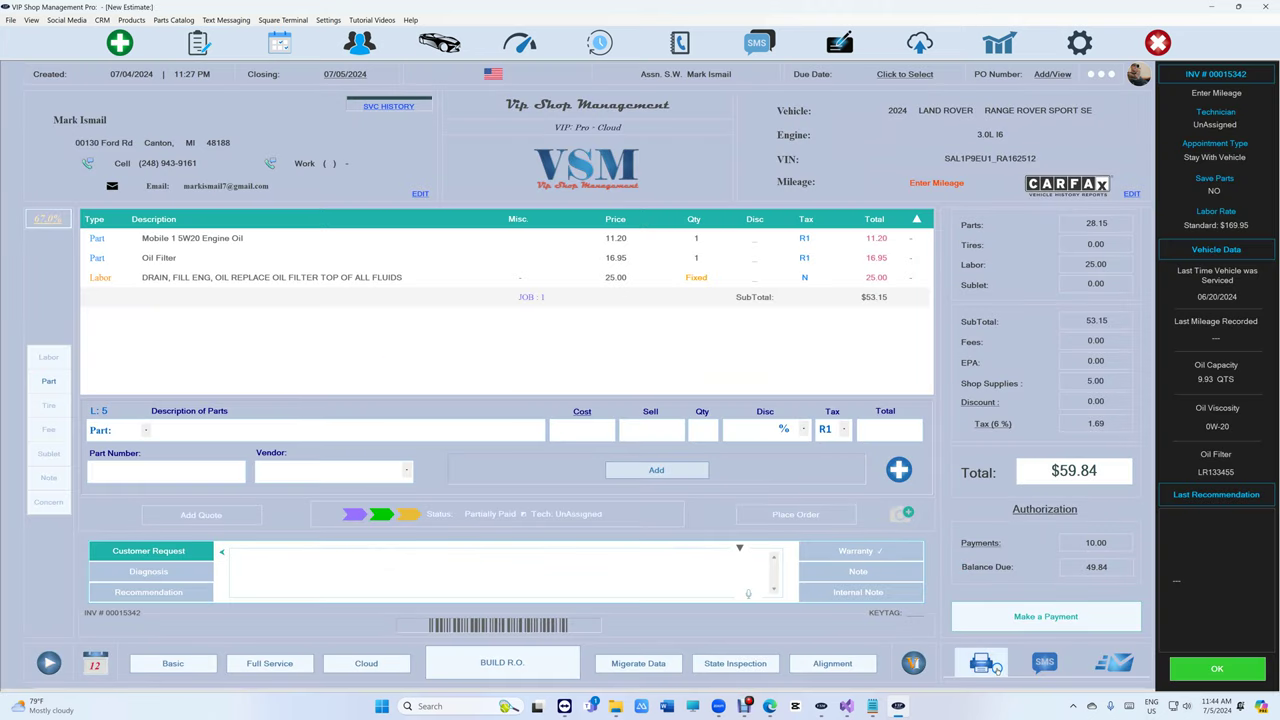
pyautogui.click(982, 664)
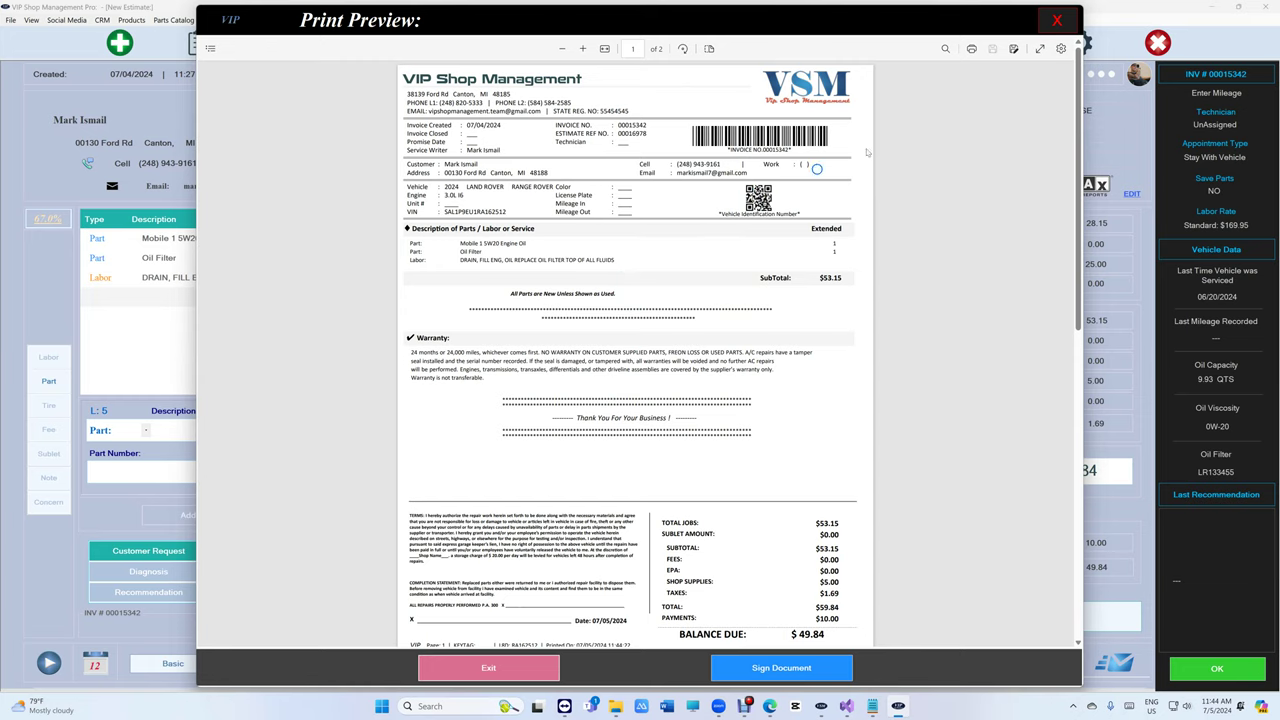
pyautogui.click(1055, 22)
# Enable 'Print QR Code with Complete VIN' in Invoice Settings and save.
pyautogui.click(1079, 45)
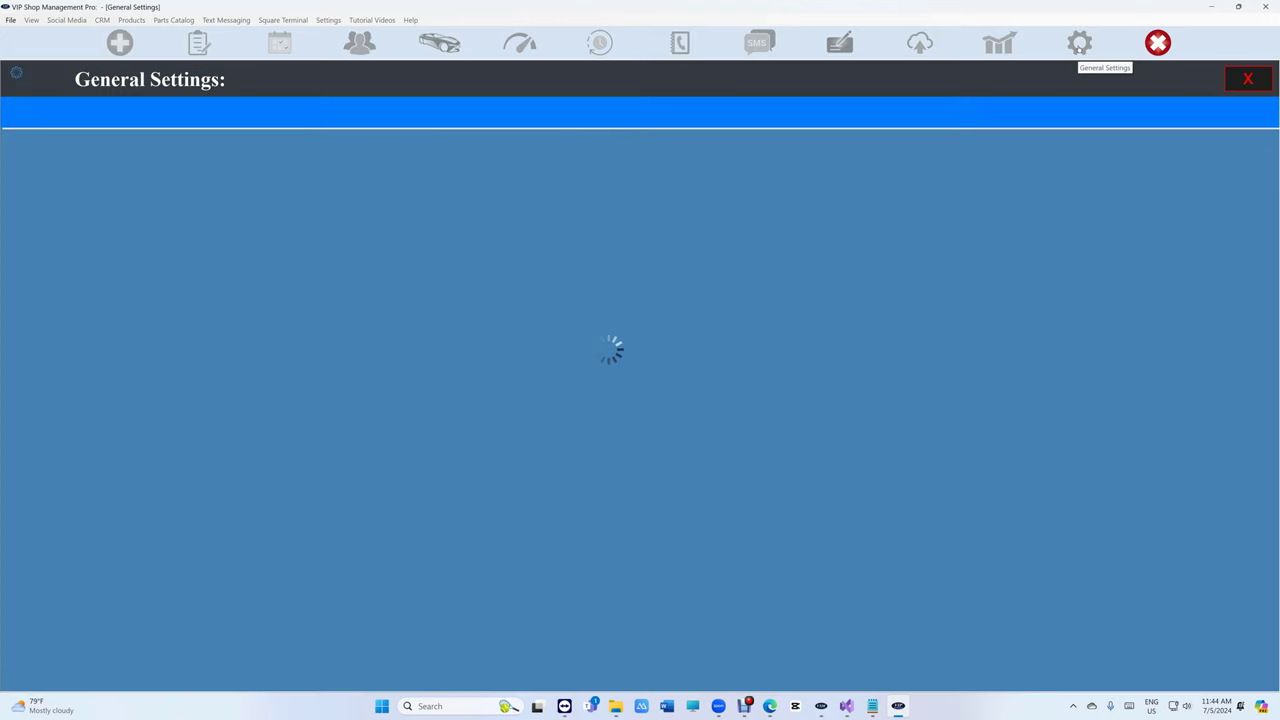
pyautogui.click(78, 345)
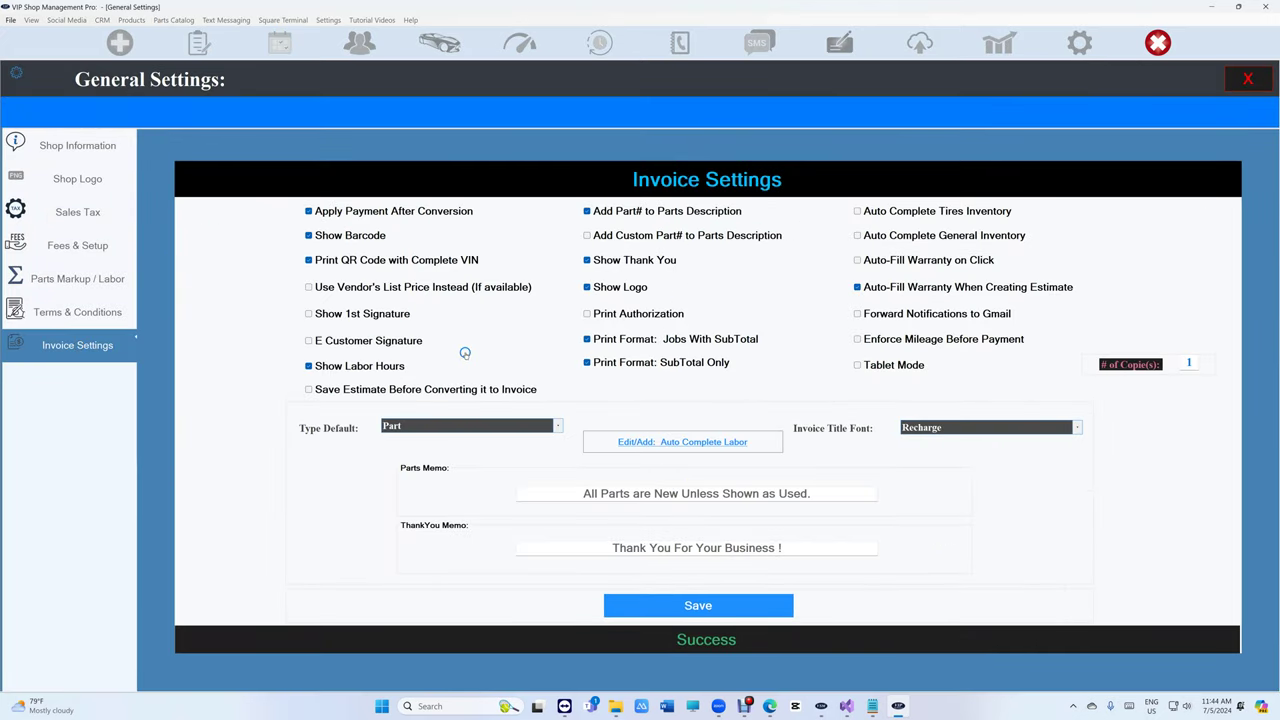
pyautogui.click(327, 261)
pyautogui.click(676, 603)
pyautogui.click(676, 604)
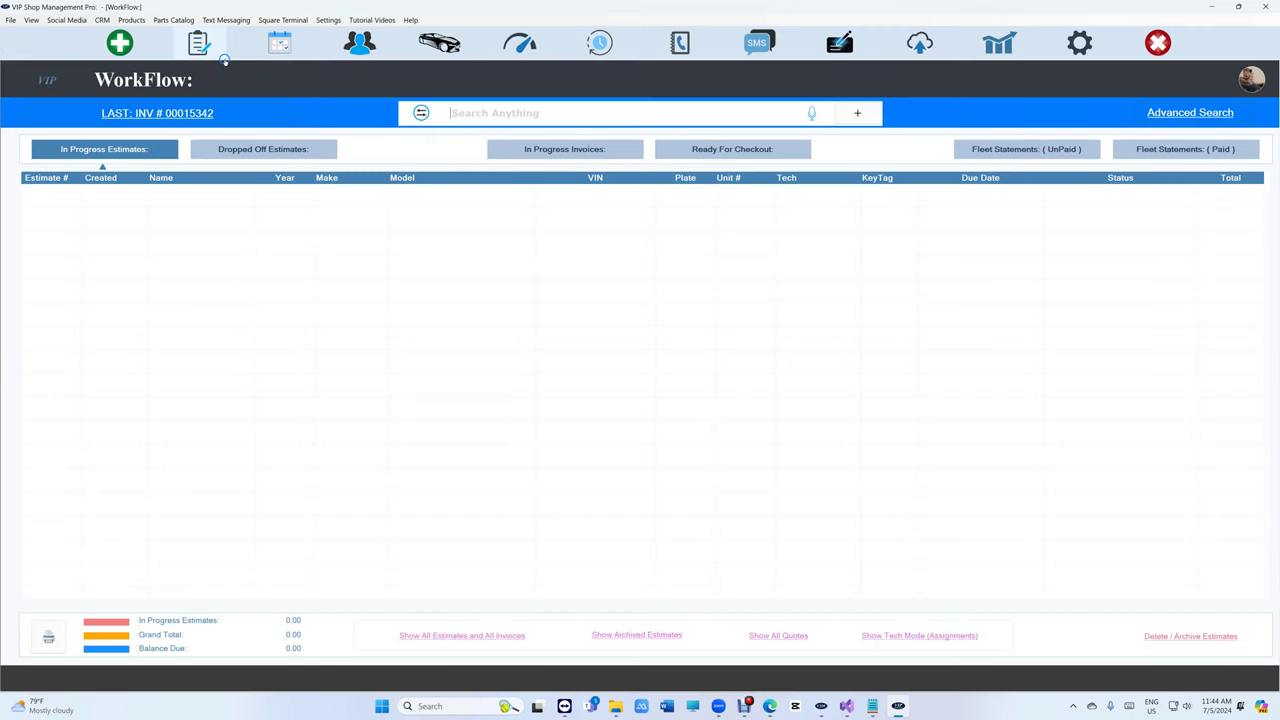
# Reopen invoice 00015344 for the customer's 2018 Jeep Grand Cherokee Trackhawk and look up its oil capacity.
pyautogui.click(120, 42)
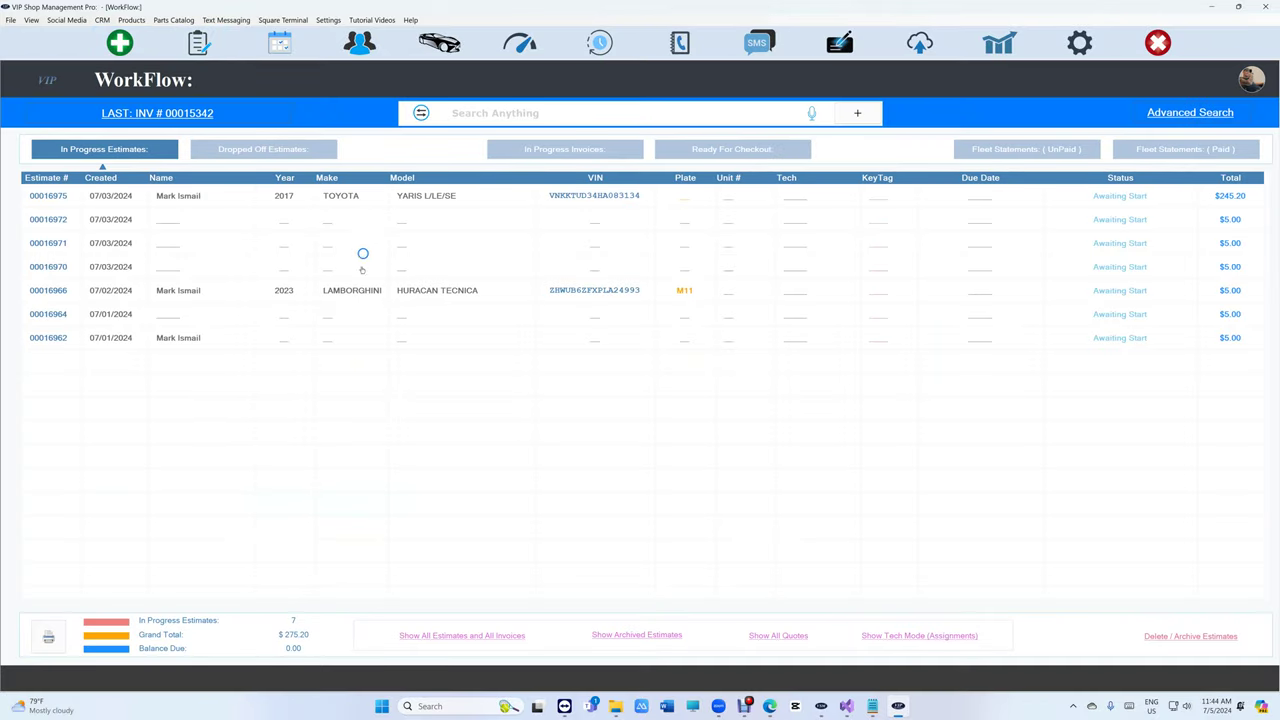
pyautogui.click(128, 44)
pyautogui.write('m')
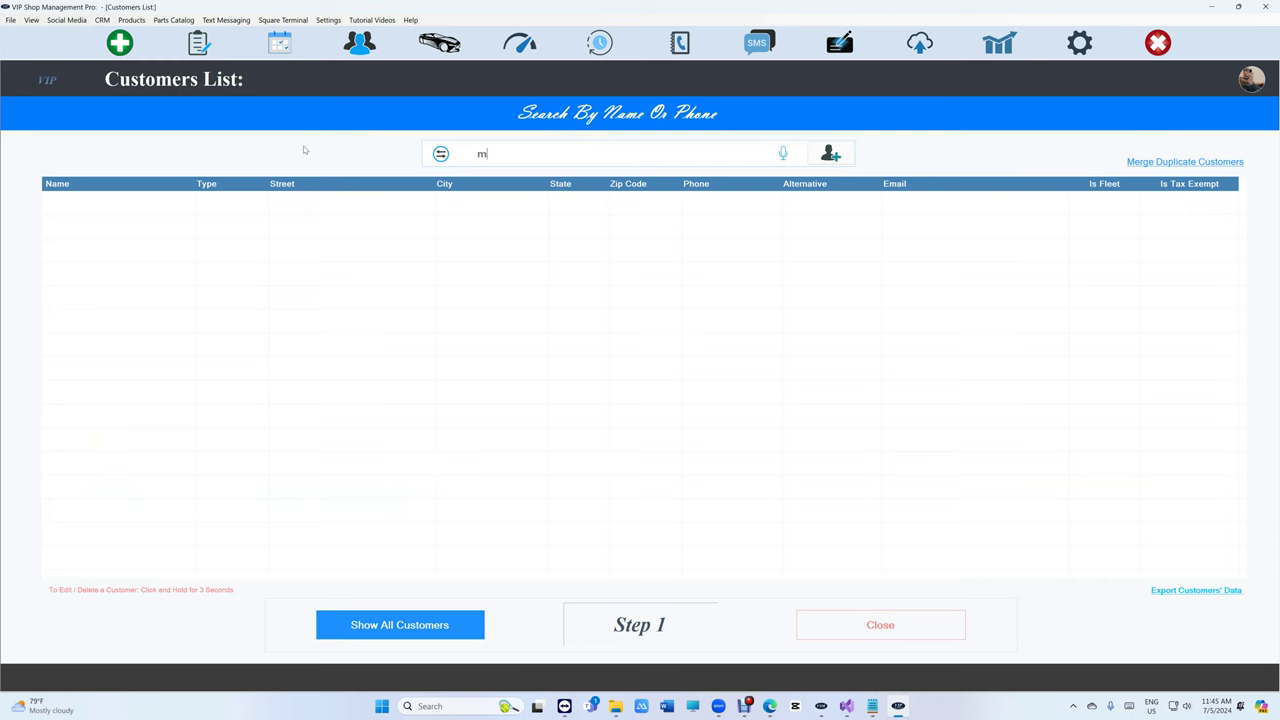
pyautogui.write('ark is')
pyautogui.click(463, 204)
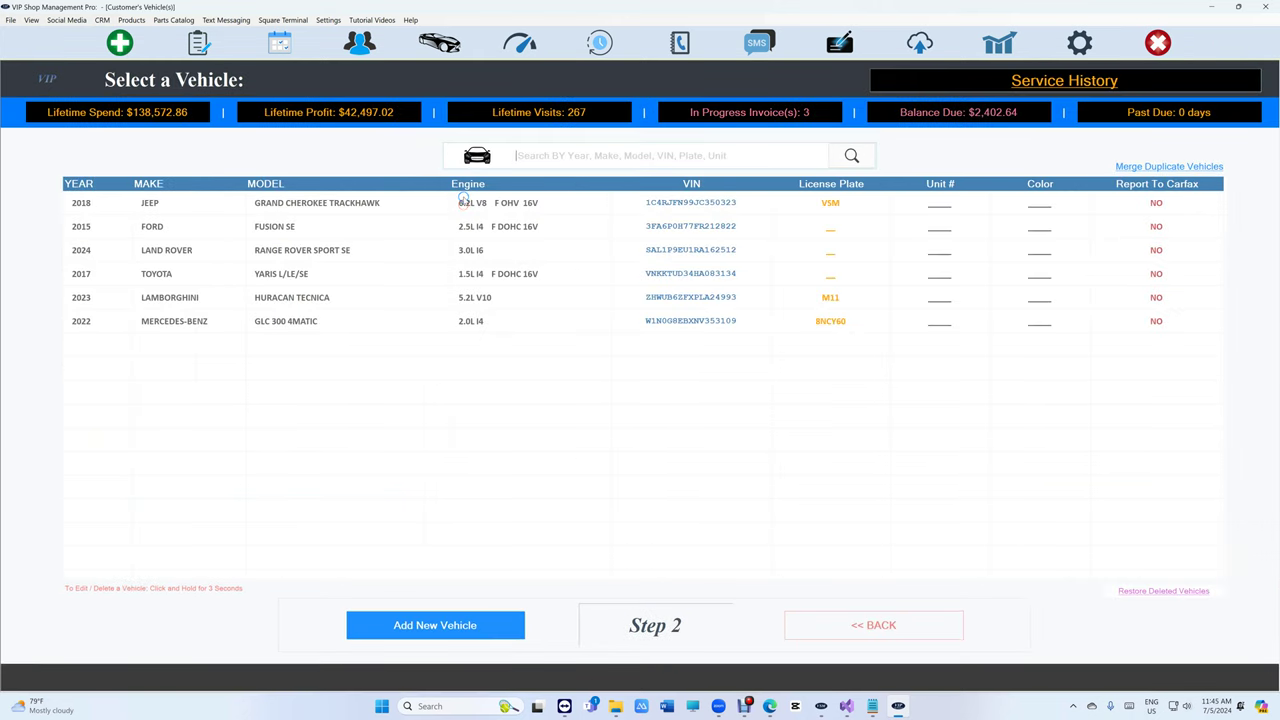
pyautogui.click(431, 209)
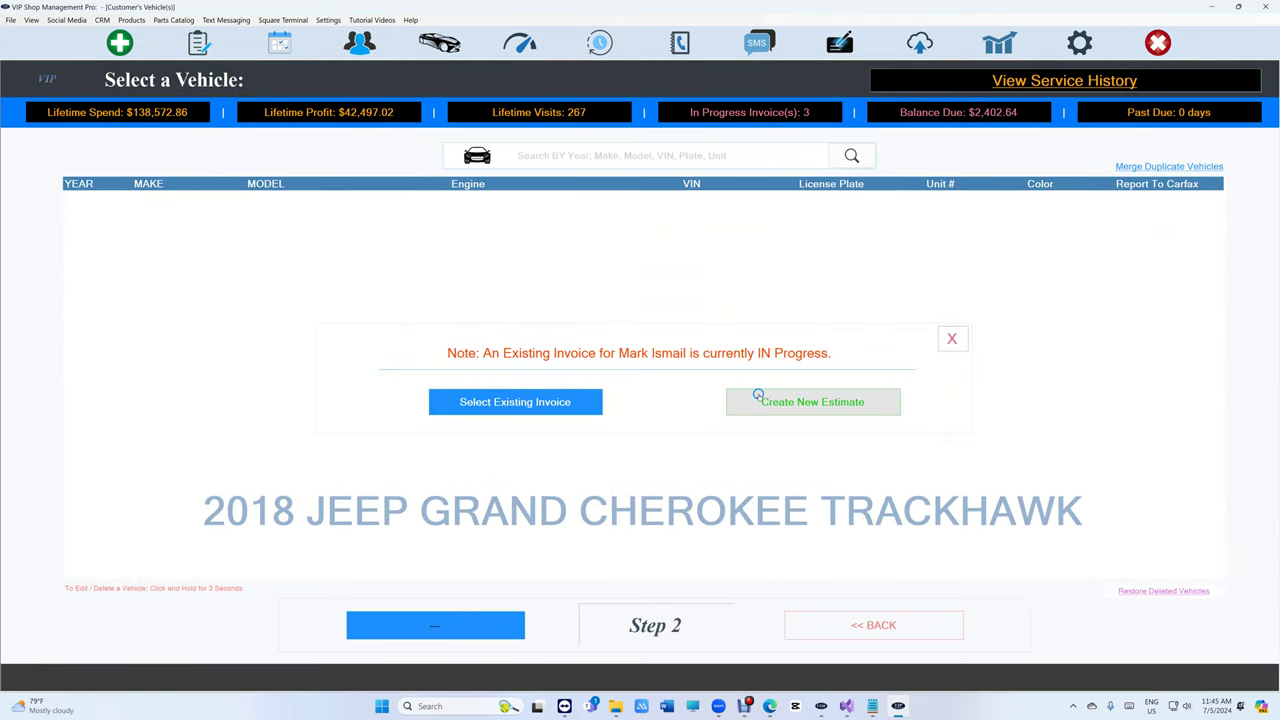
pyautogui.click(514, 406)
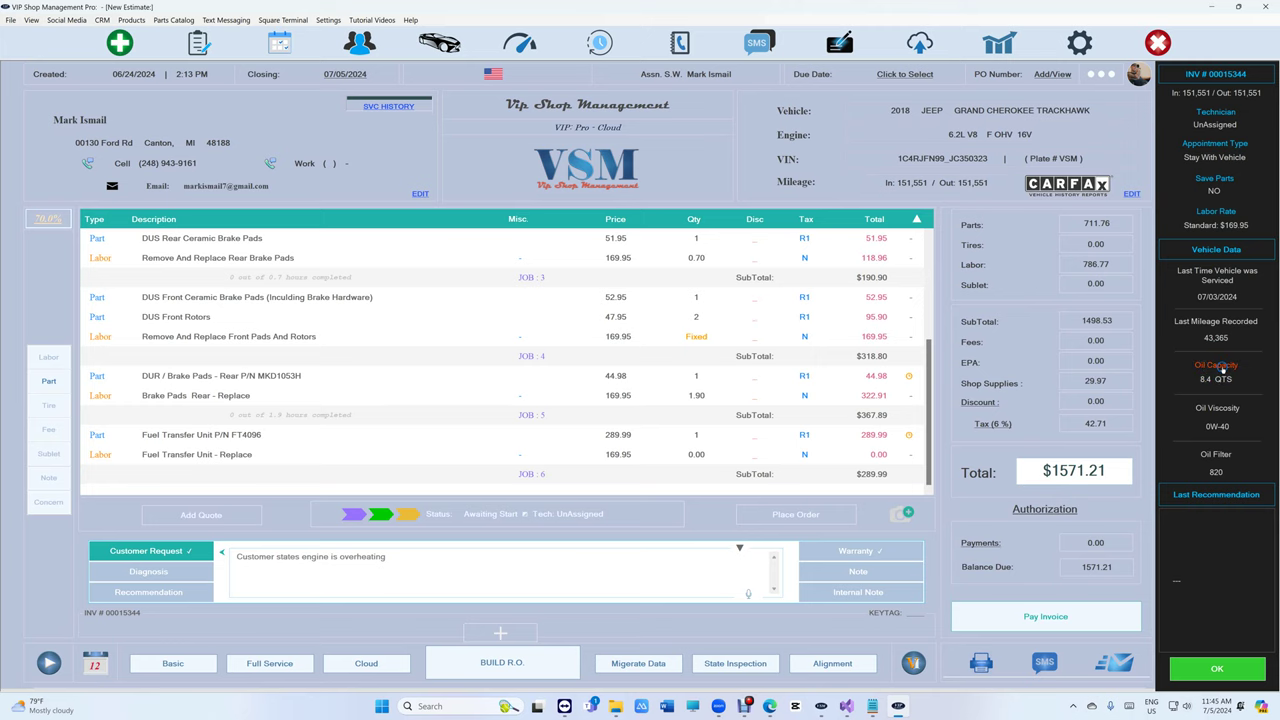
pyautogui.click(1221, 367)
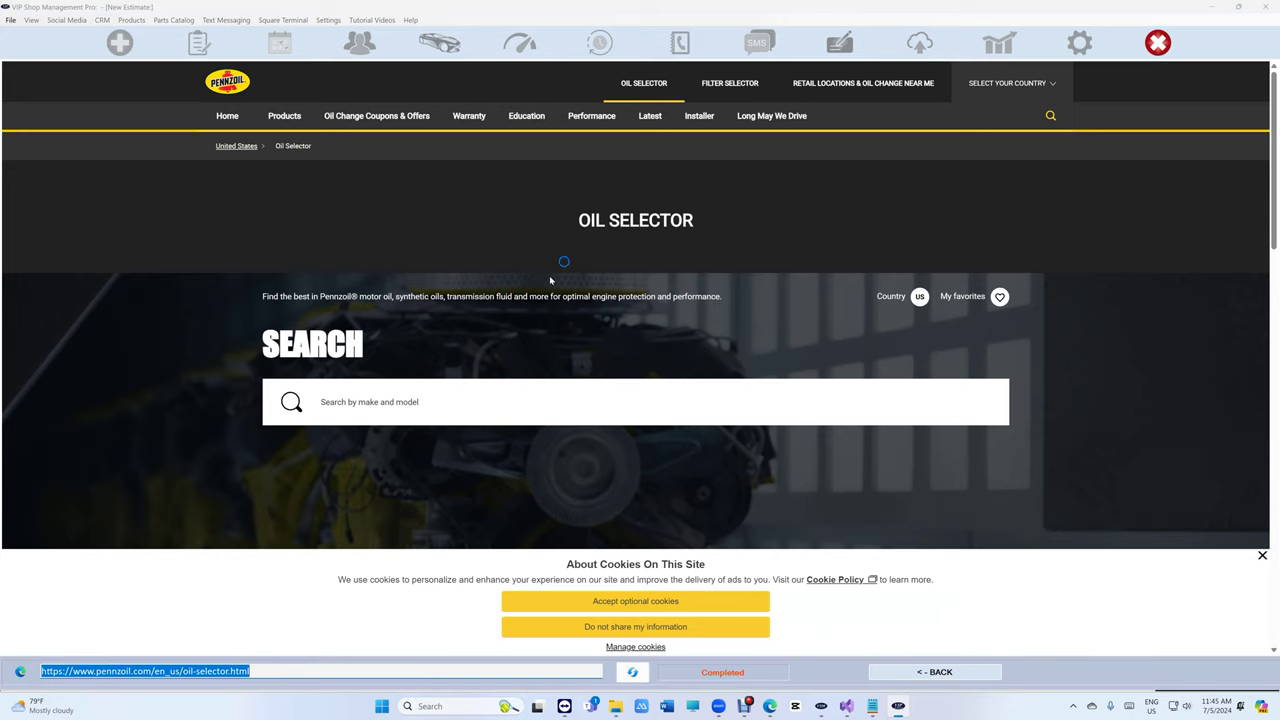
# Search Pennzoil for the 2018 Trackhawk, noting 0W-40 oil and 8.24 quarts capacity, then return to the invoice.
pyautogui.click(367, 402)
pyautogui.rightClick(366, 403)
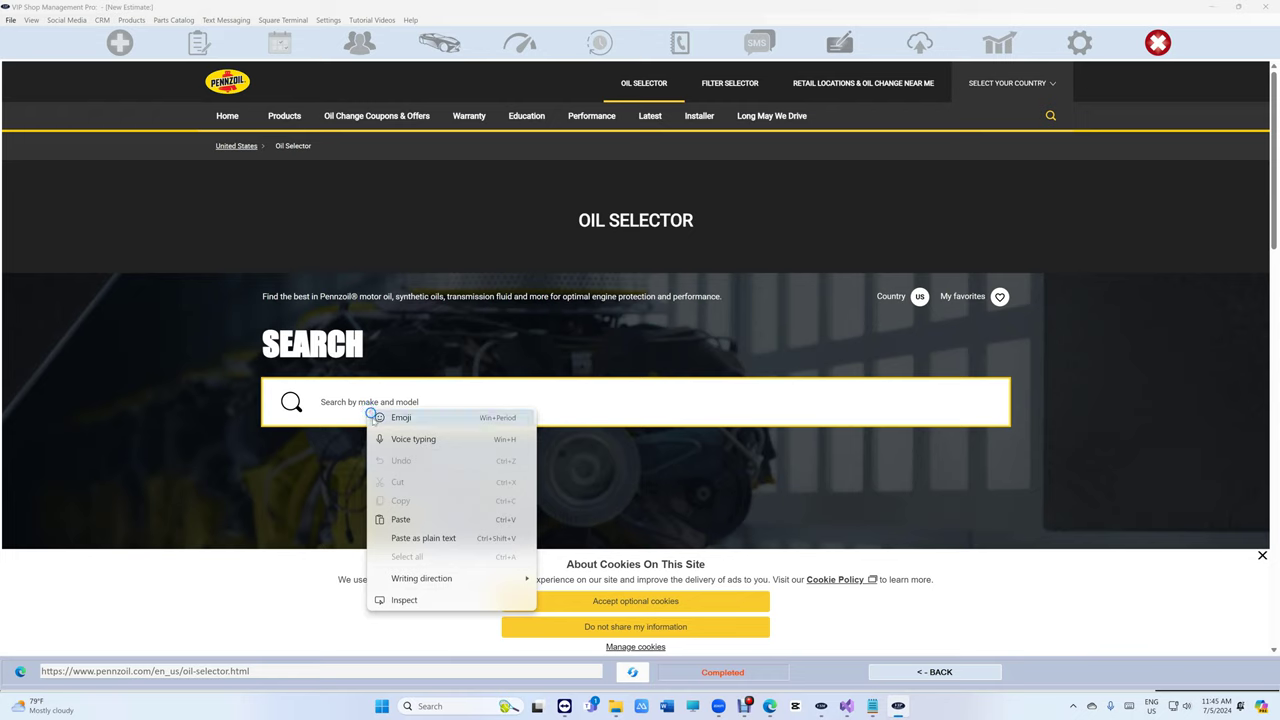
pyautogui.click(395, 516)
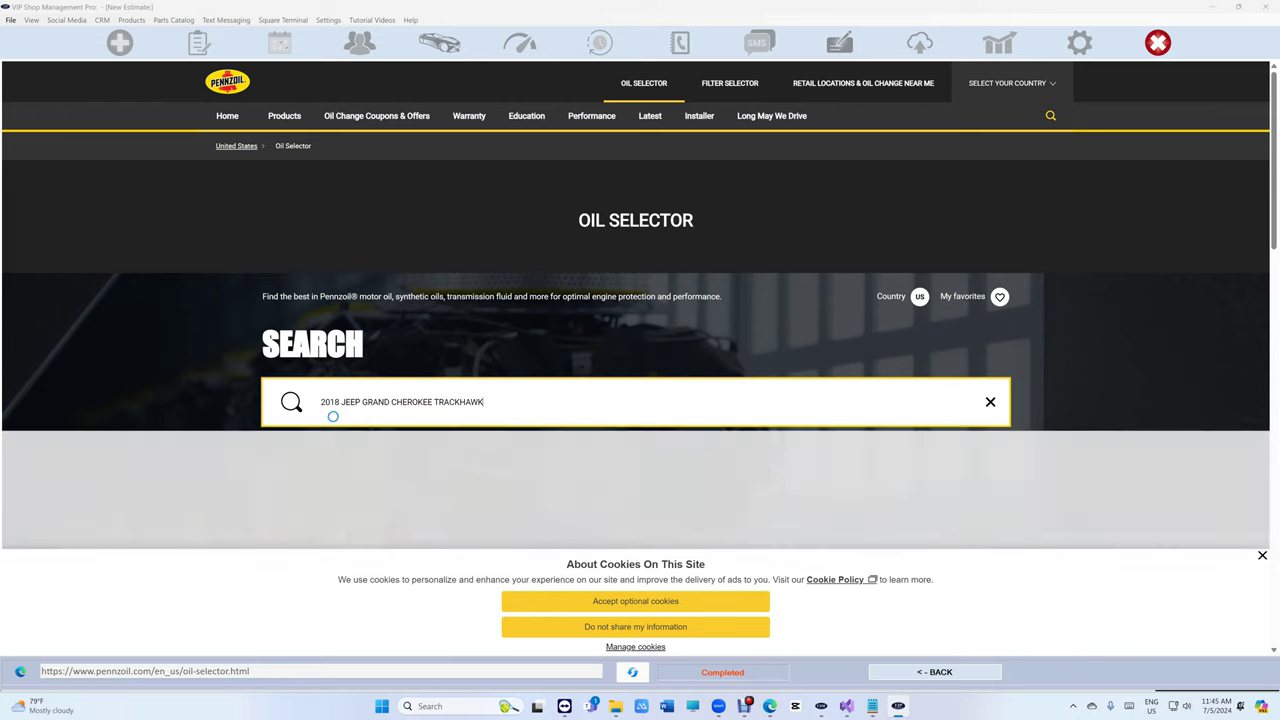
pyautogui.click(617, 487)
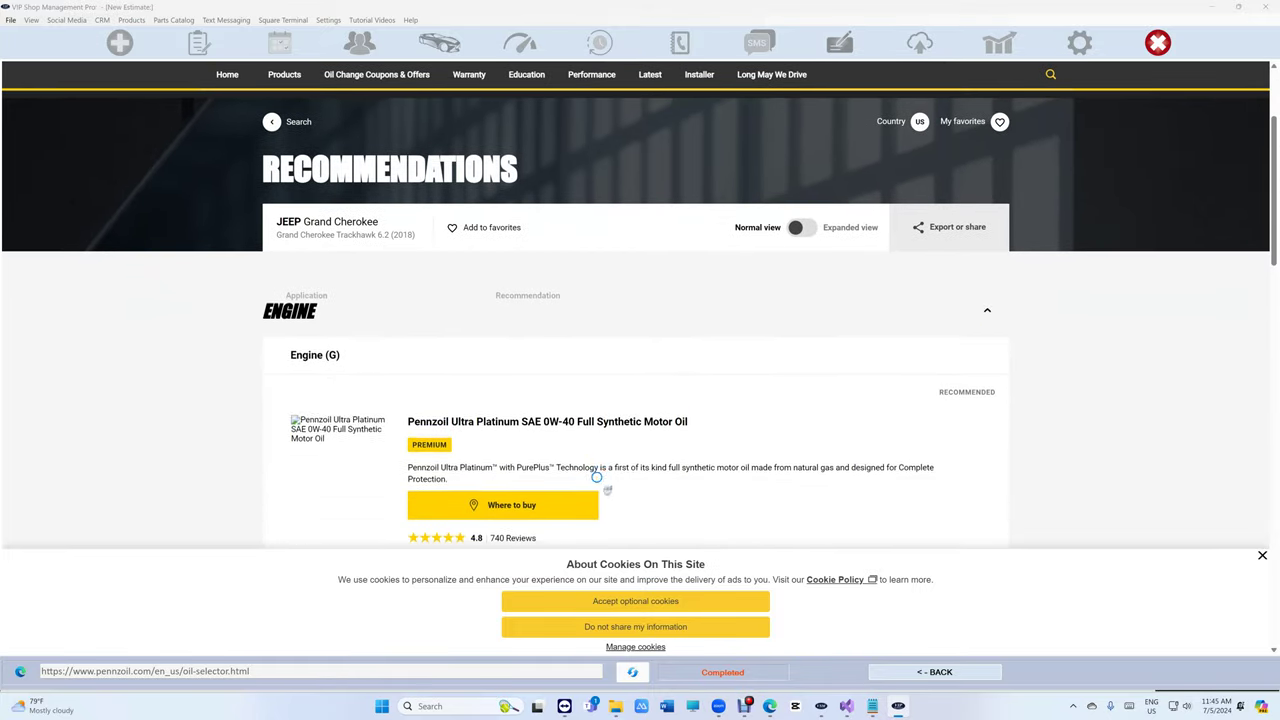
pyautogui.moveTo(543, 415); pyautogui.dragTo(577, 418)
pyautogui.scroll(-2, 579, 420)
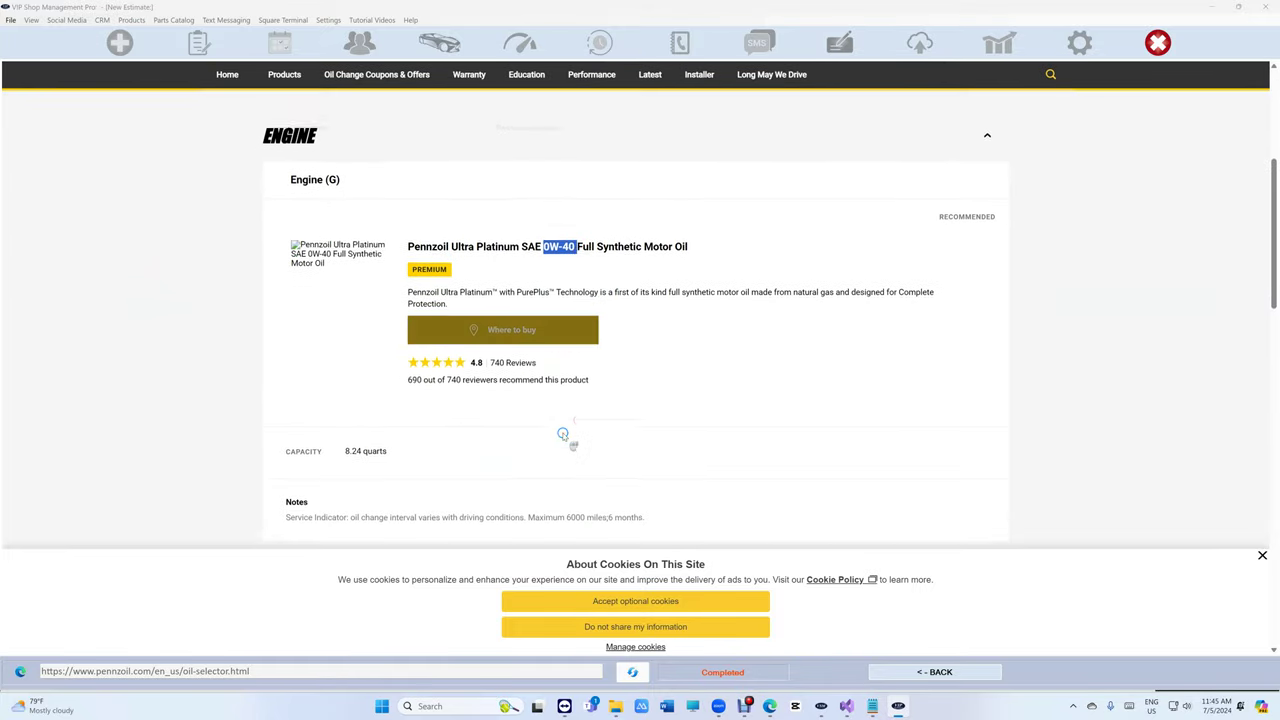
pyautogui.moveTo(344, 442); pyautogui.dragTo(396, 446)
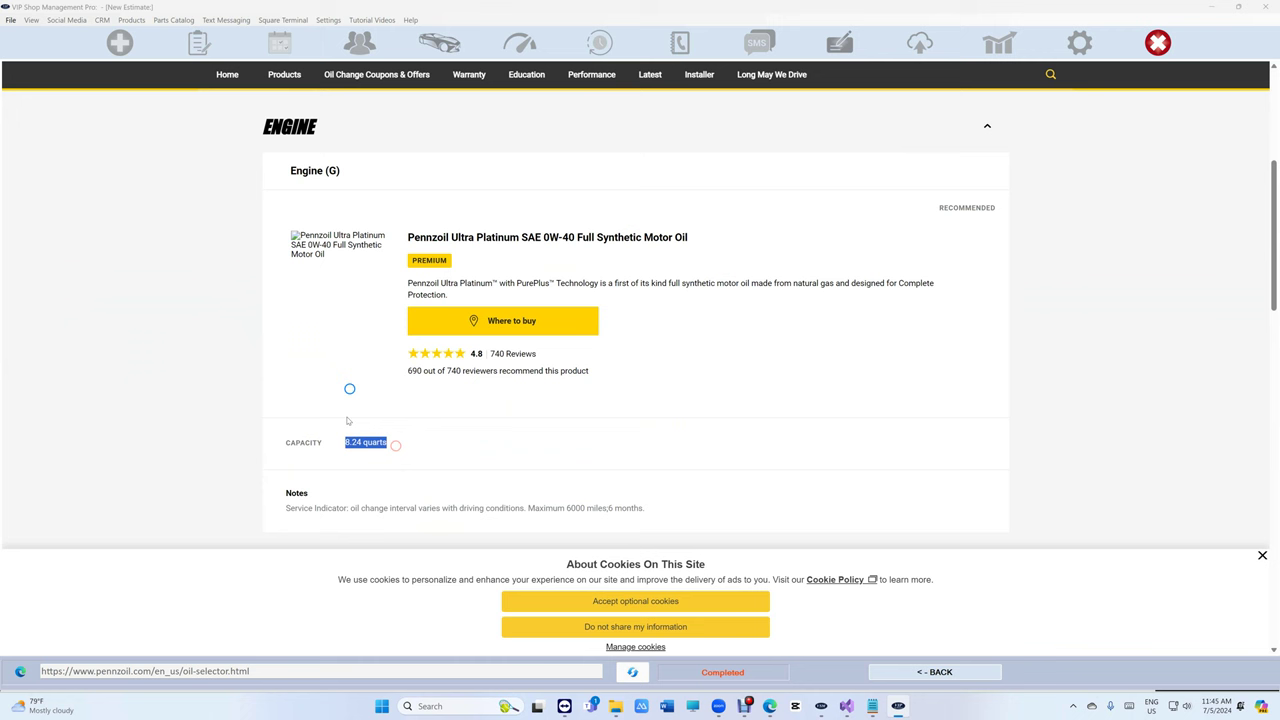
pyautogui.click(980, 678)
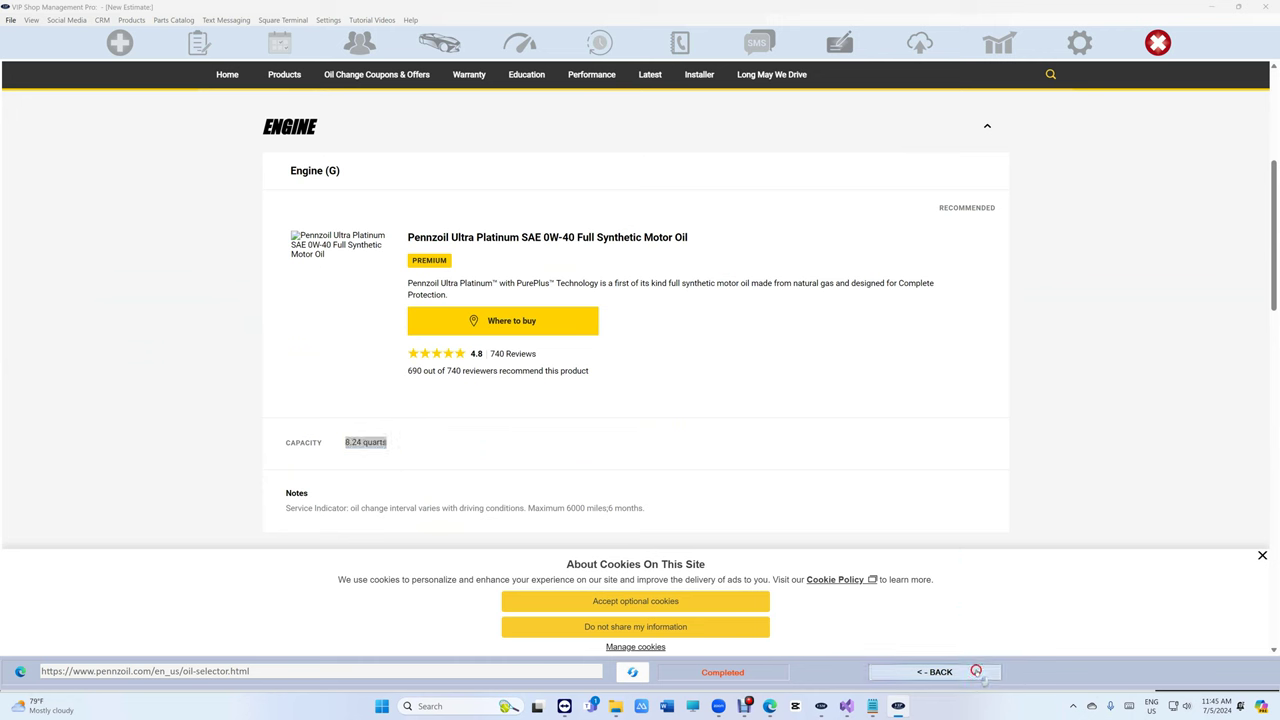